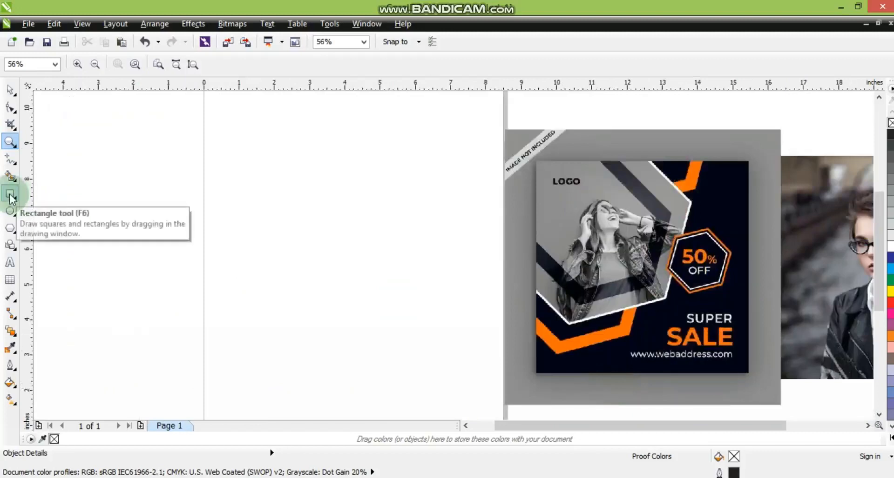
Step: Draw a square about 6.85 in wide on the page and fill it with dark navy, C92 M84 Y27 K69
drag(216, 139, 381, 378)
click(10, 90)
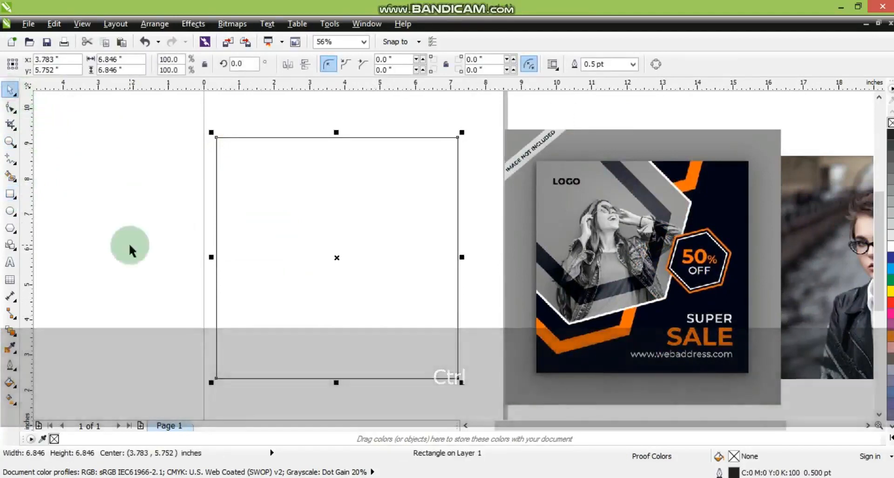
click(10, 384)
click(63, 291)
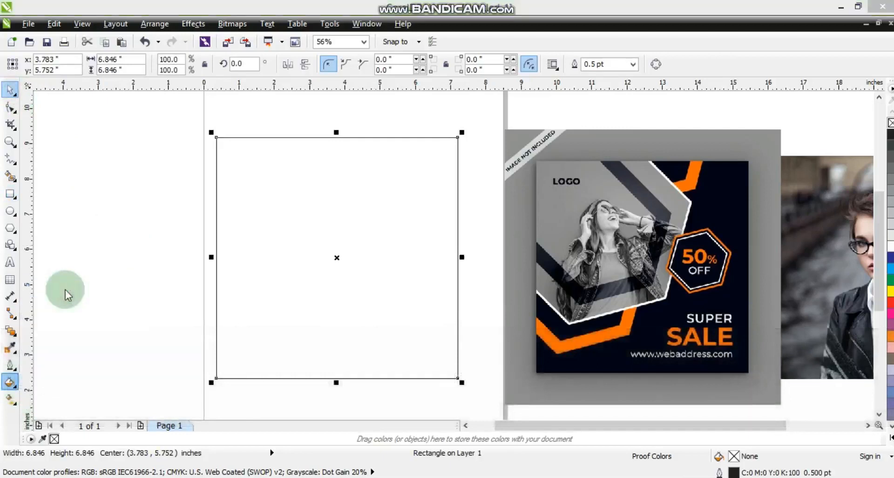
click(575, 176)
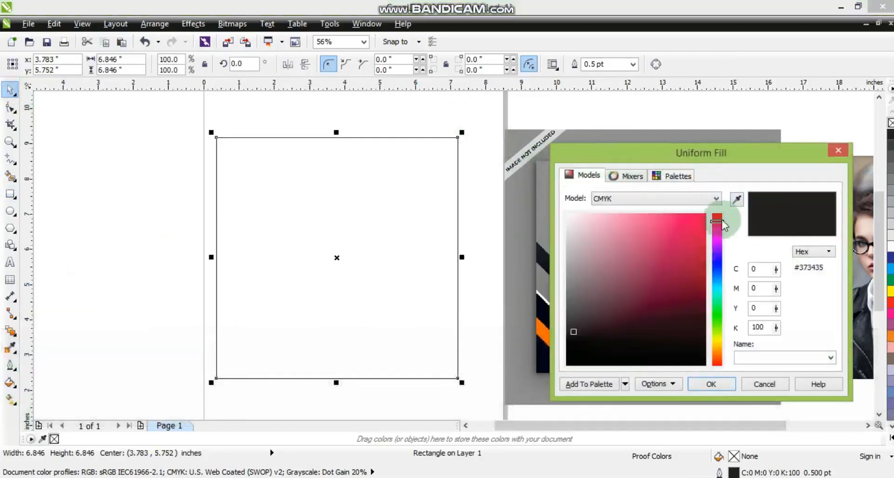
drag(719, 234, 718, 264)
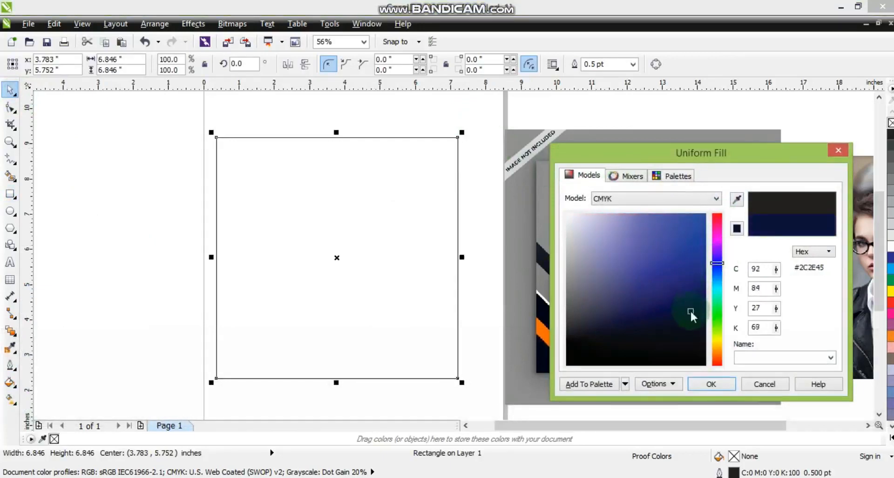
click(707, 385)
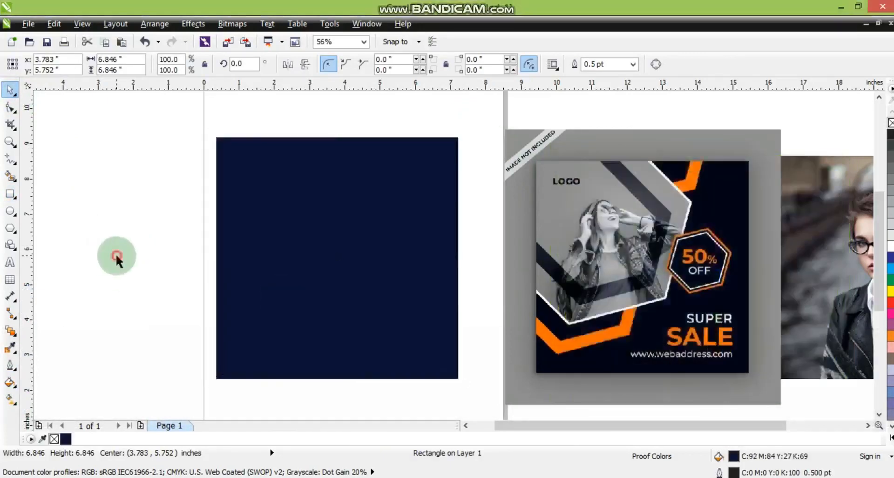
click(116, 256)
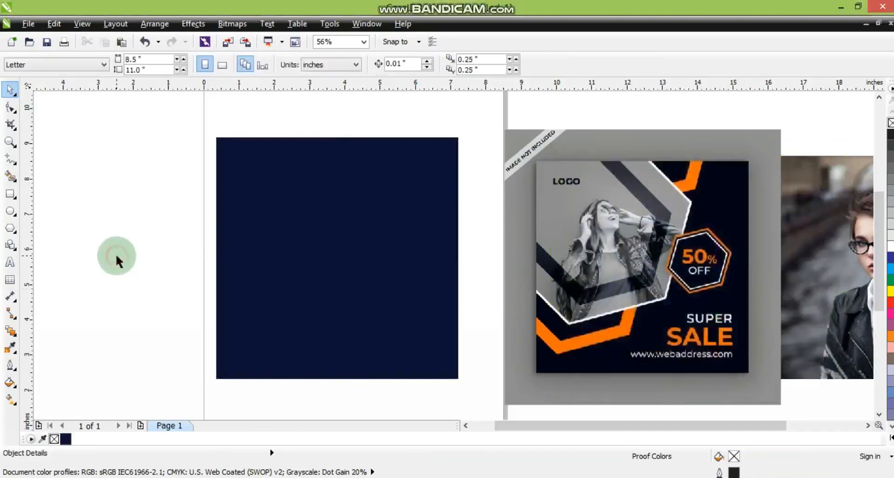
Step: Draw a polygon about 4.3 in wide, place it on the navy square, fill it white and give it 6 sides
click(10, 228)
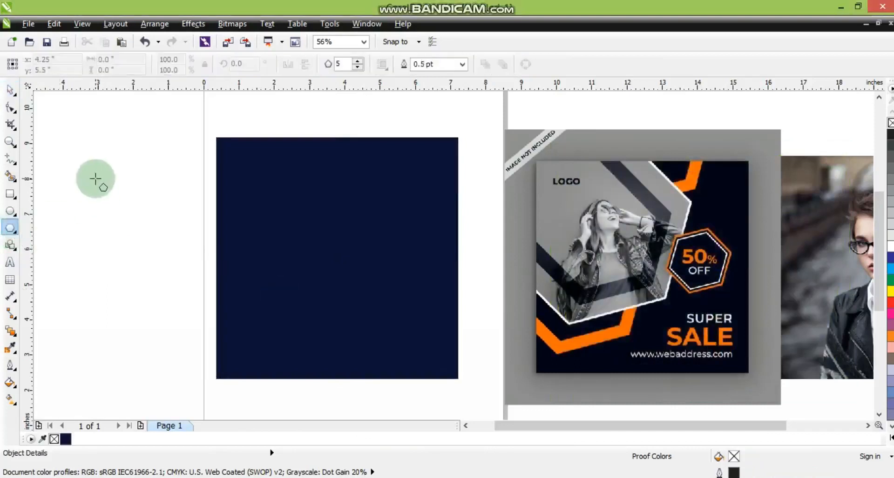
drag(95, 178, 205, 340)
click(8, 93)
drag(175, 251, 328, 249)
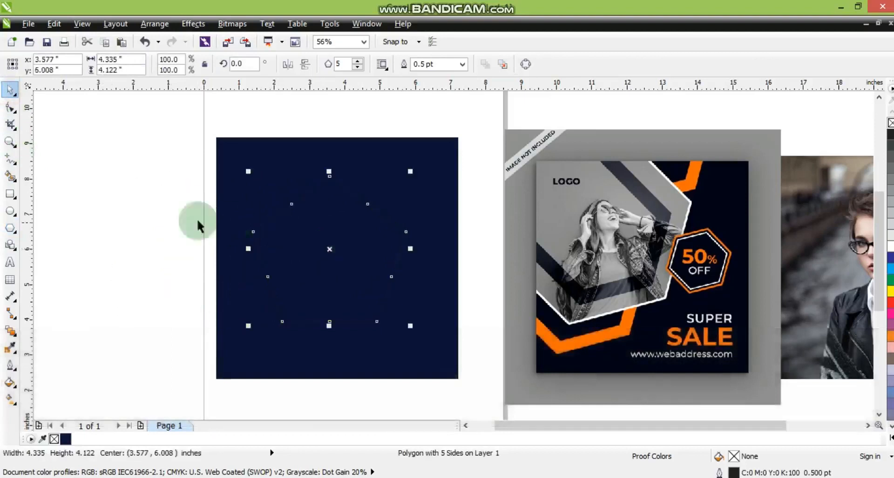
click(889, 246)
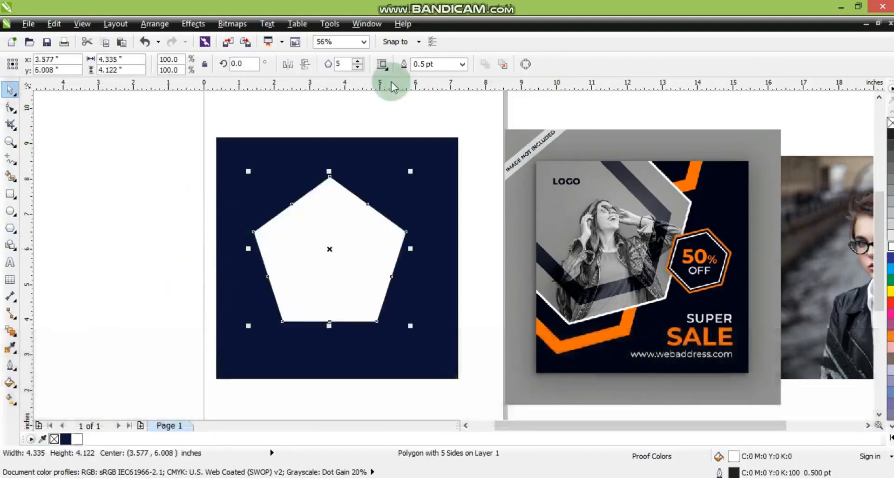
click(357, 62)
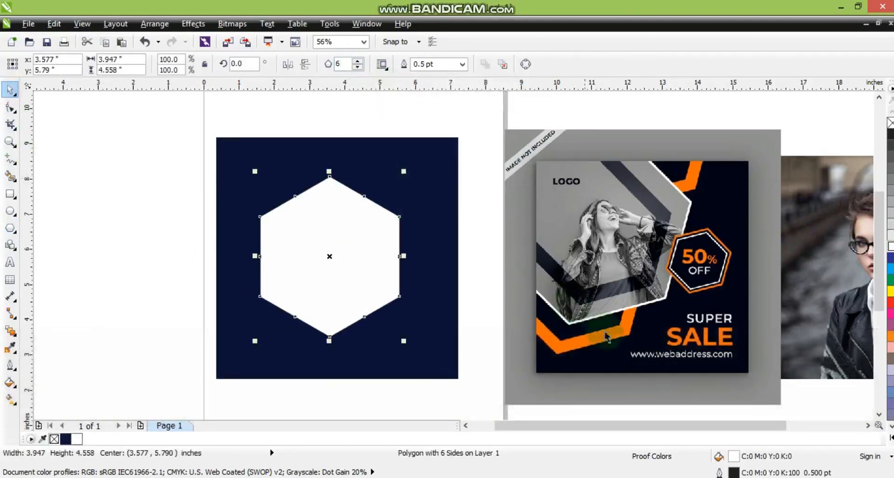
Step: Shrink the white hexagon to about 1.8 in wide near the square's lower-left corner and add a copy about 3.8 in wide beside it
click(8, 145)
drag(494, 270, 652, 368)
key(F3)
drag(650, 213, 721, 133)
right_click(597, 201)
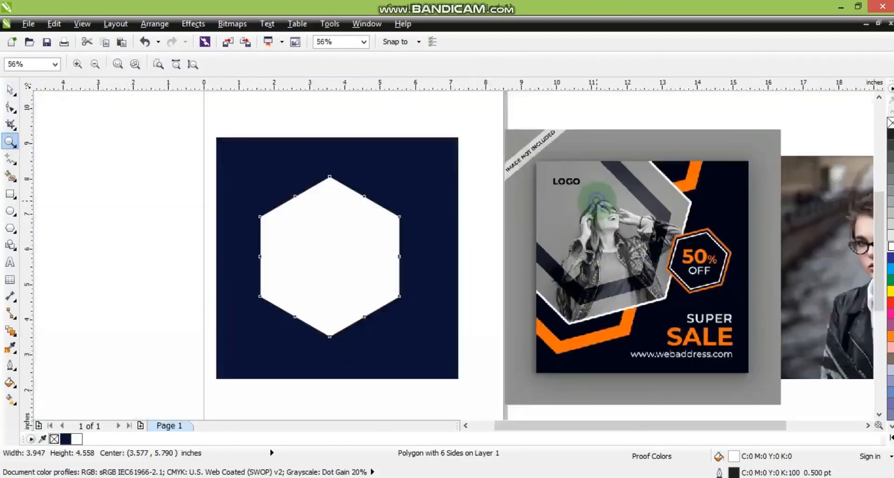
click(11, 90)
click(361, 238)
drag(404, 171, 325, 261)
drag(291, 301, 333, 231)
right_click(334, 232)
drag(363, 272, 419, 320)
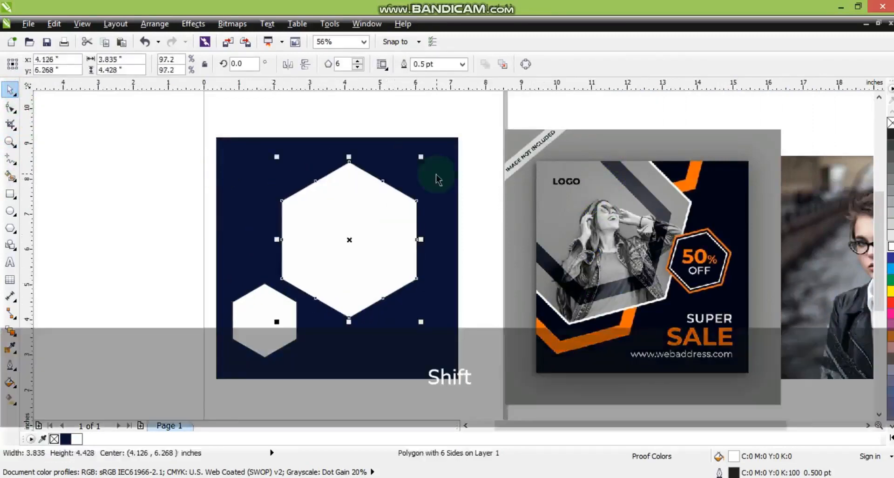
Step: Add a smaller concentric copy inside the large white hexagon and combine the two into a hexagonal ring
drag(421, 158, 416, 173)
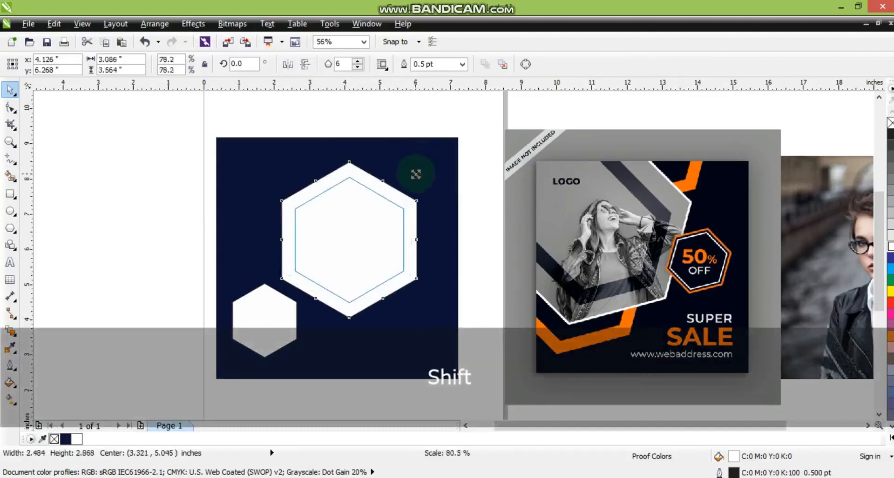
right_click(416, 177)
shift+click(365, 185)
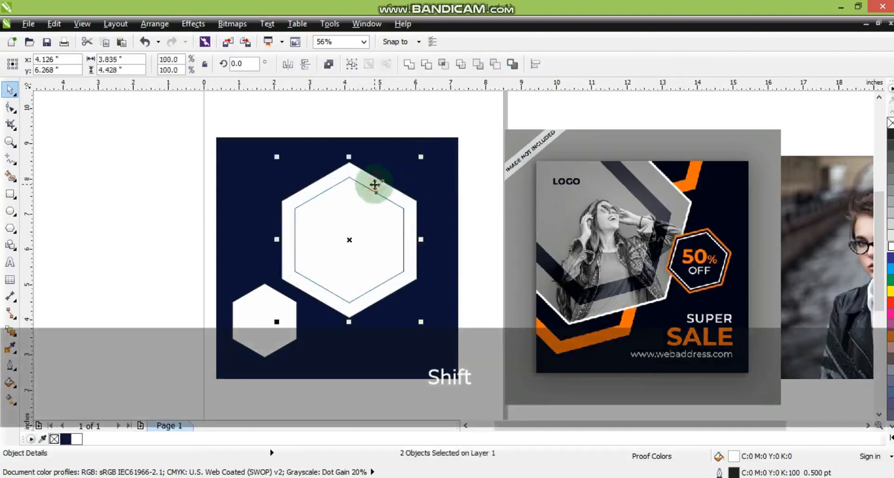
click(328, 65)
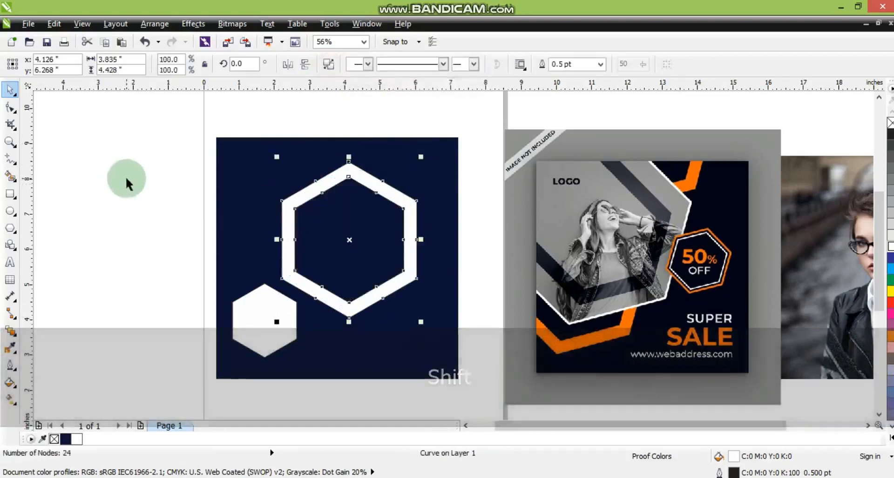
click(128, 184)
Step: Move the hexagonal ring to the navy square's lower-right corner, scale it to about 3.1 in wide and fill it orange
click(410, 310)
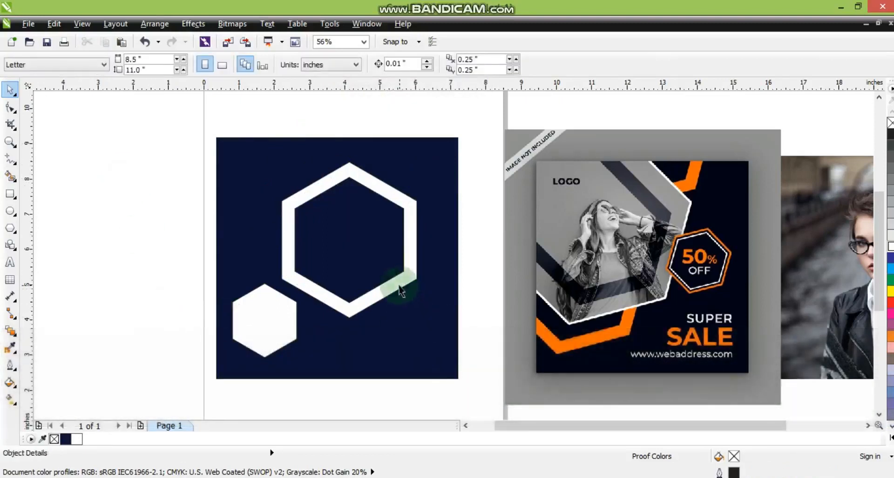
drag(412, 305, 453, 372)
drag(461, 224, 436, 251)
drag(427, 334, 436, 322)
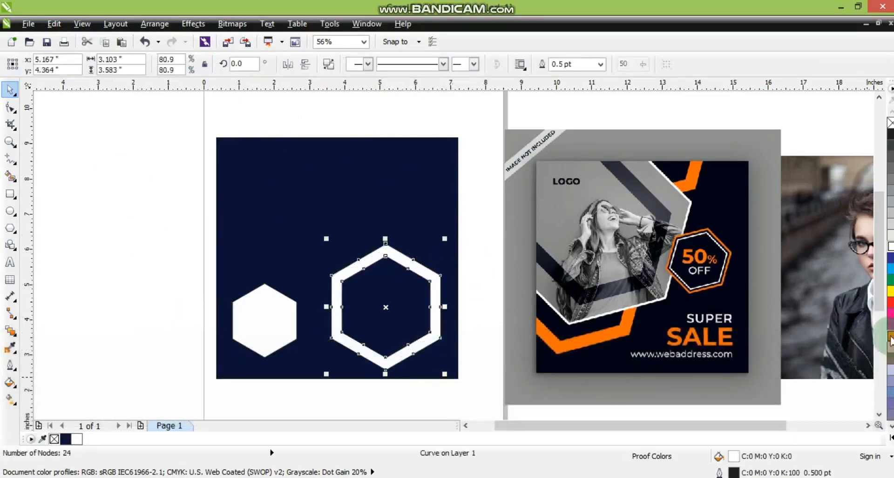
click(889, 338)
Step: Try enlarging the white hexagon to about 6.2 in, rotated 45° and placed over the navy square's upper-left corner
click(282, 323)
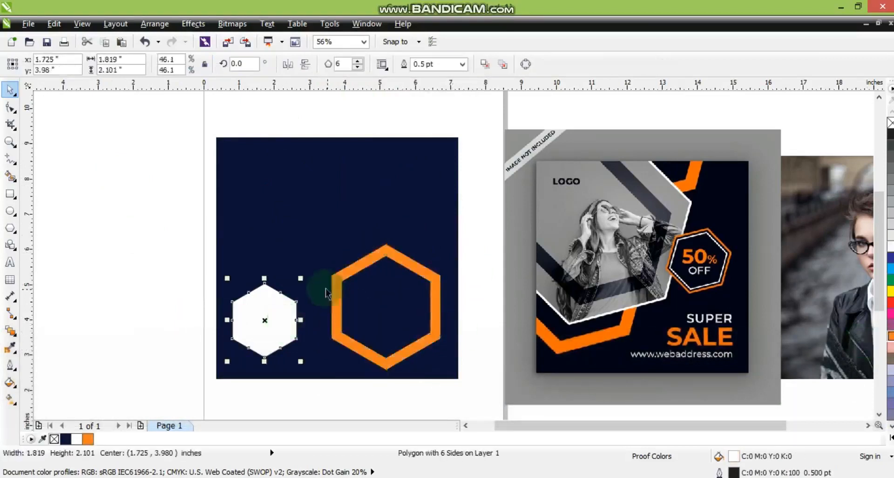
drag(300, 279, 412, 149)
click(341, 221)
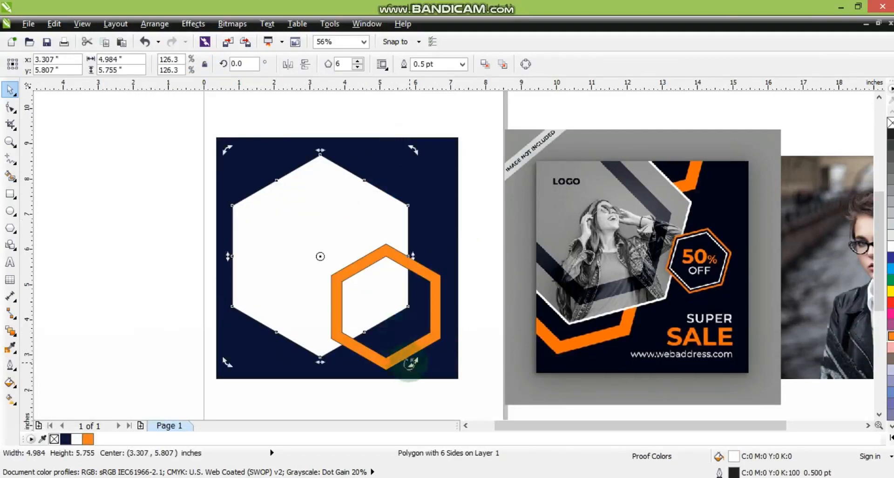
drag(410, 362, 411, 271)
click(314, 225)
drag(322, 235, 271, 180)
click(369, 304)
click(325, 253)
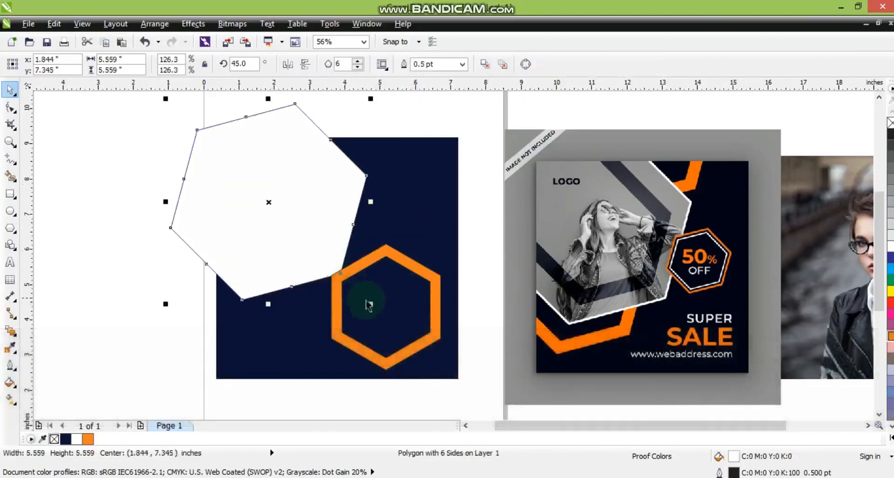
drag(370, 306, 389, 333)
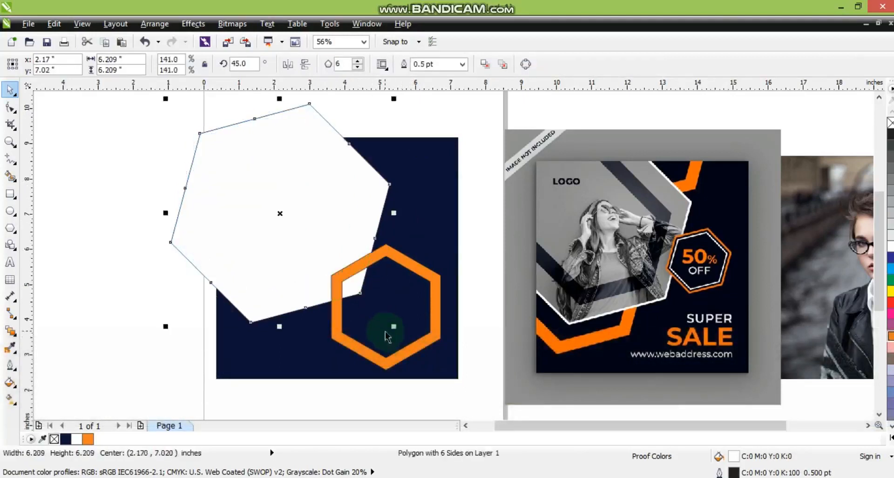
Step: Undo the white hexagon's enlargement, rotation and repositioning
key(ctrl+z)
key(ctrl+z)
key(ctrl+z)
key(ctrl+z)
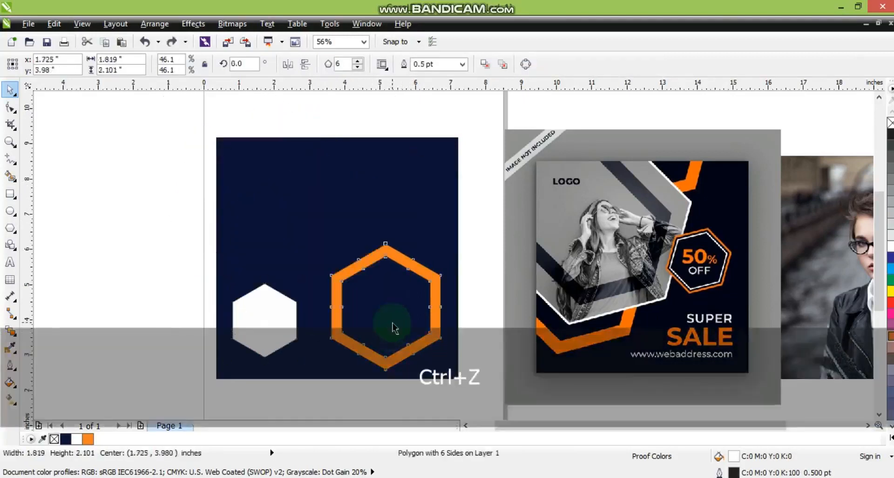
key(ctrl+shift+z)
Step: Move the small white hexagon up, convert it to curves and stretch its upper nodes upward to about 3.6 in total height
drag(288, 316, 292, 248)
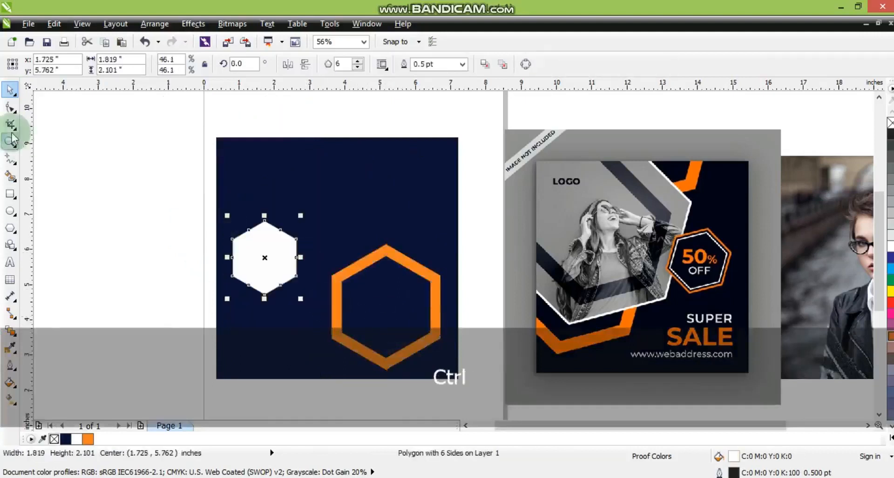
key(ctrl+q)
drag(209, 199, 295, 190)
click(163, 161)
click(9, 89)
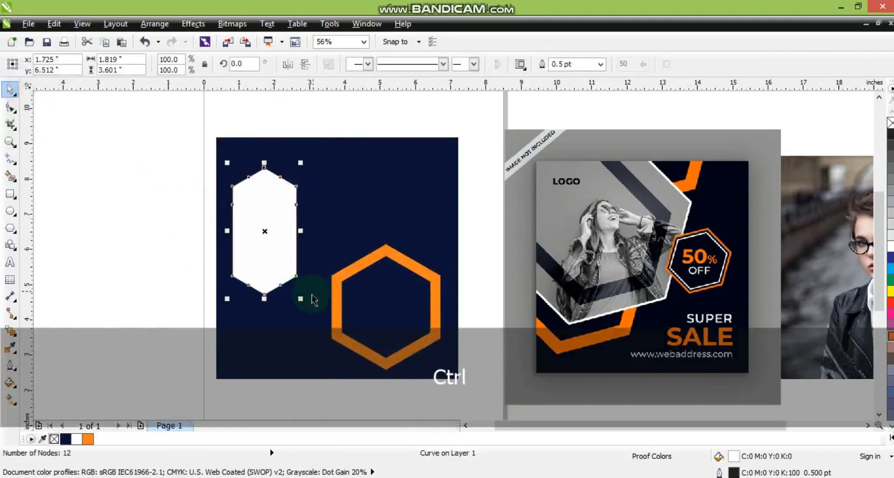
Step: Rotate the elongated hexagon 45°, enlarge it to about 8.25 in over the square's upper-left area, and give it a white outline without fill
drag(300, 299, 342, 278)
drag(303, 225, 292, 176)
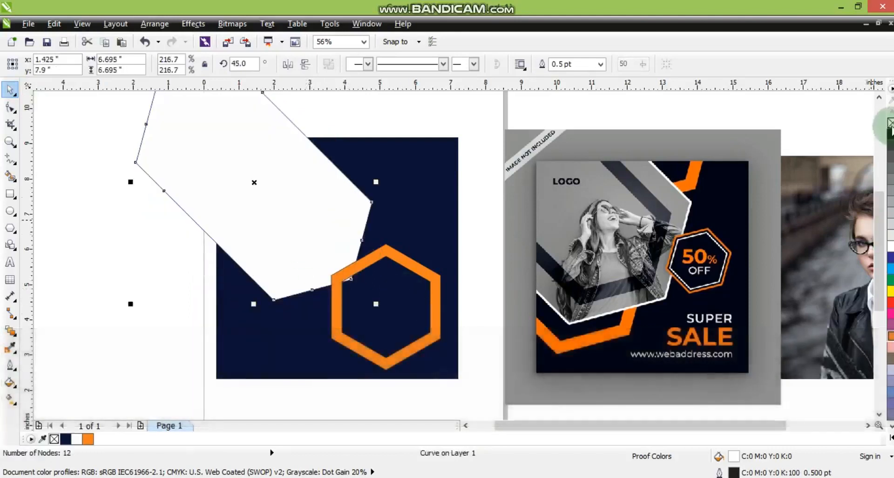
click(889, 123)
right_click(889, 245)
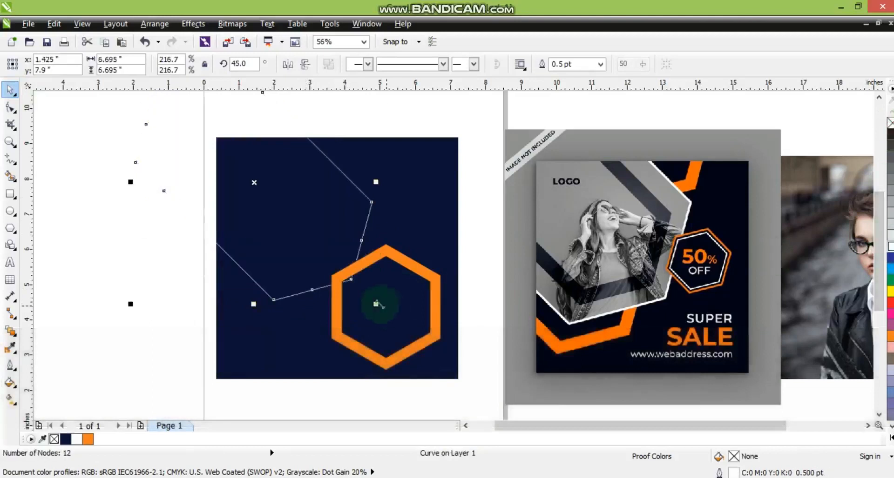
drag(376, 304, 403, 332)
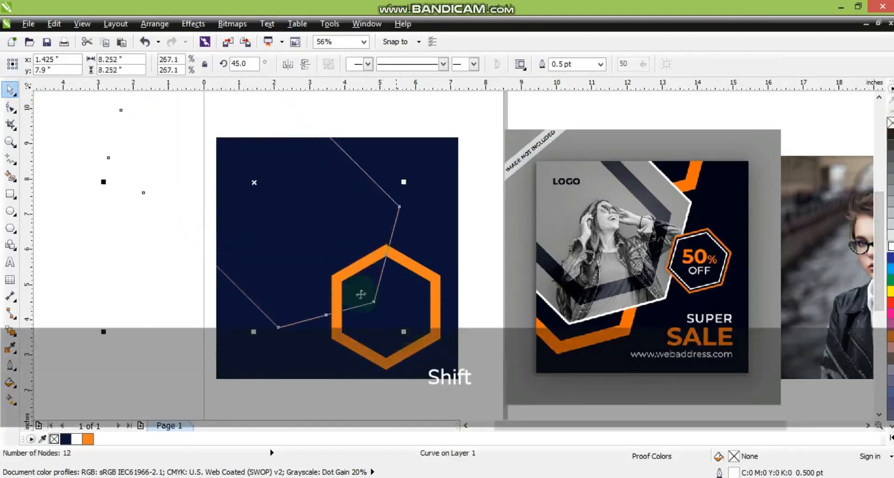
drag(255, 185, 266, 189)
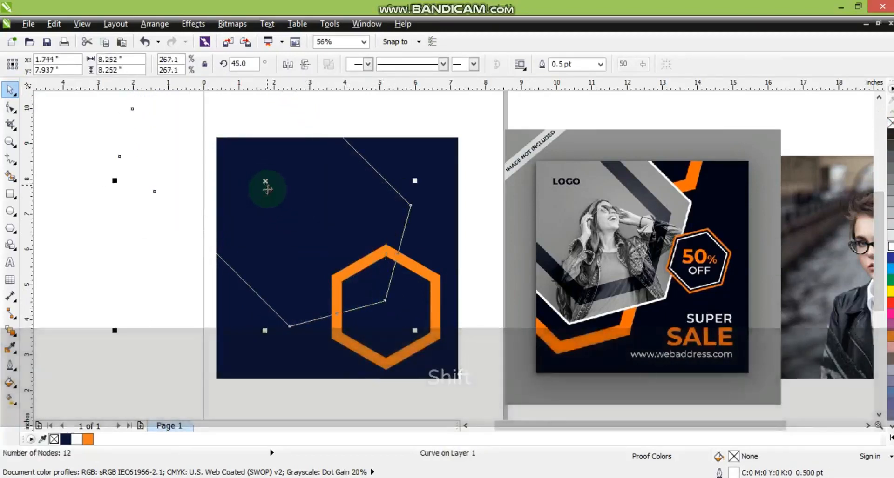
Step: Duplicate the hexagon outline, scale the copy to about 6.3 in and nest it inside the original
key(KP_Add)
drag(415, 330, 390, 306)
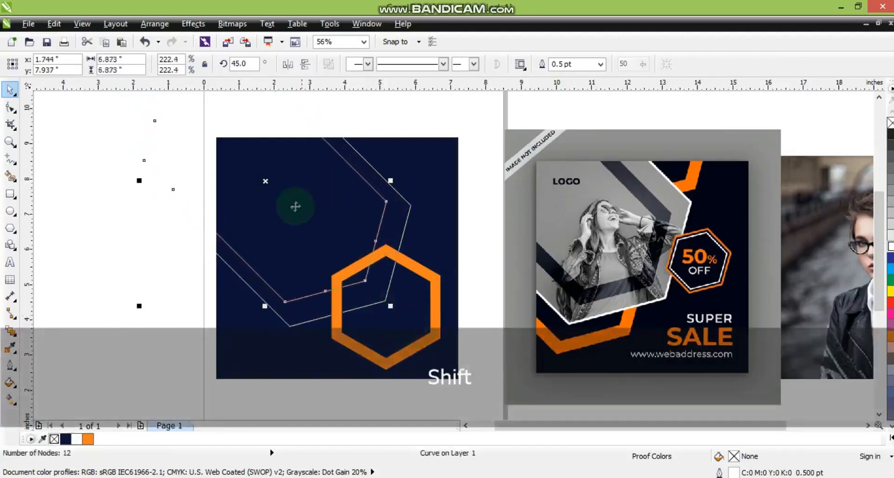
drag(268, 182, 275, 192)
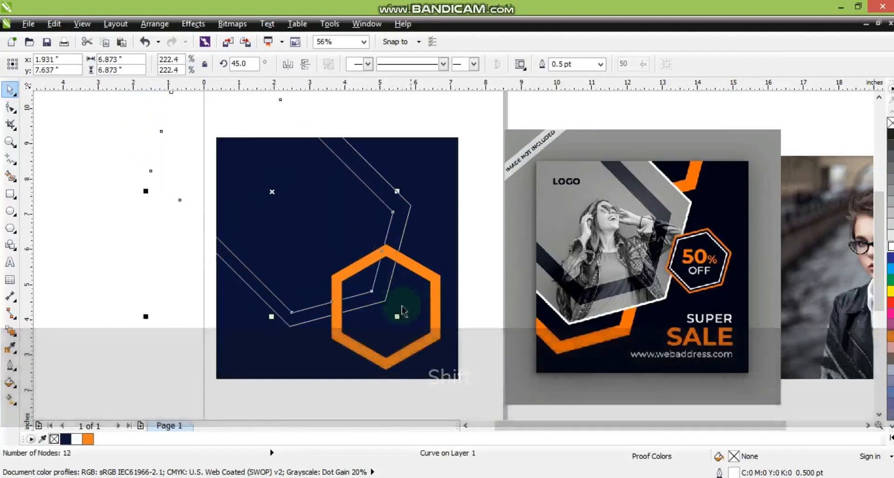
drag(396, 316, 387, 307)
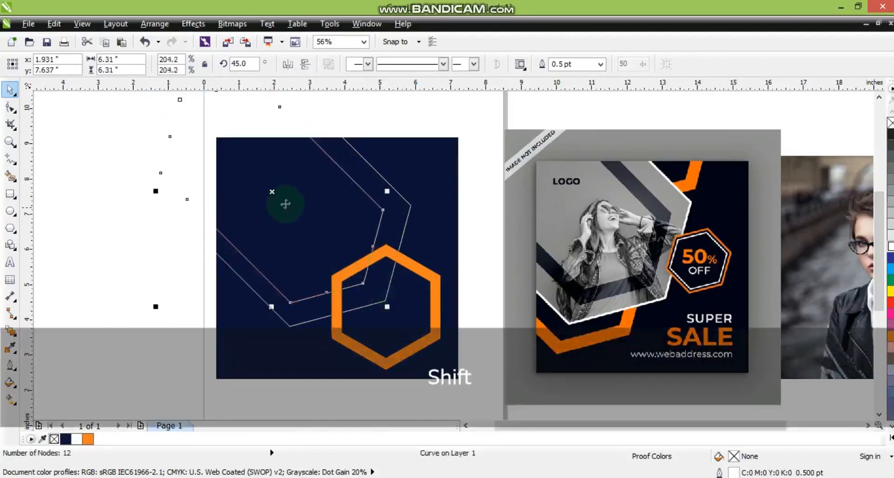
drag(277, 194, 278, 197)
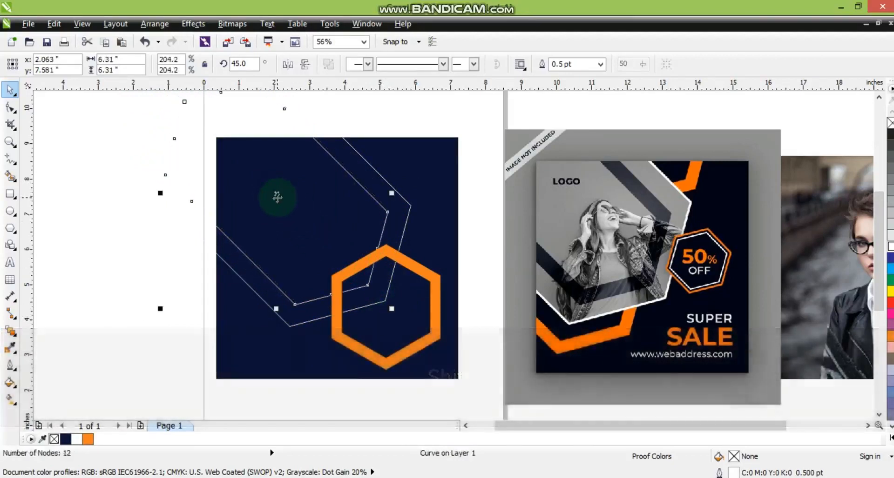
Step: Duplicate the inner hexagon outline, scale the new copy to about 5.15 in and nest it as the innermost outline
key(KP_Add)
drag(391, 309, 382, 300)
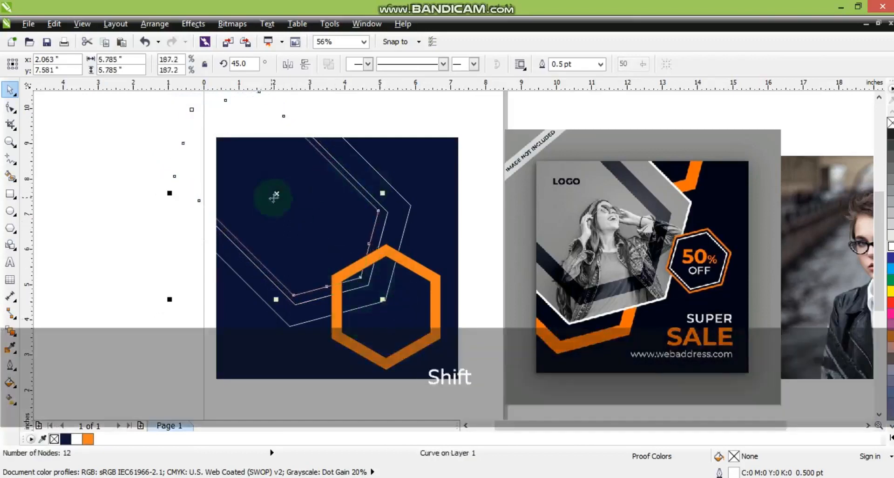
drag(280, 194, 281, 200)
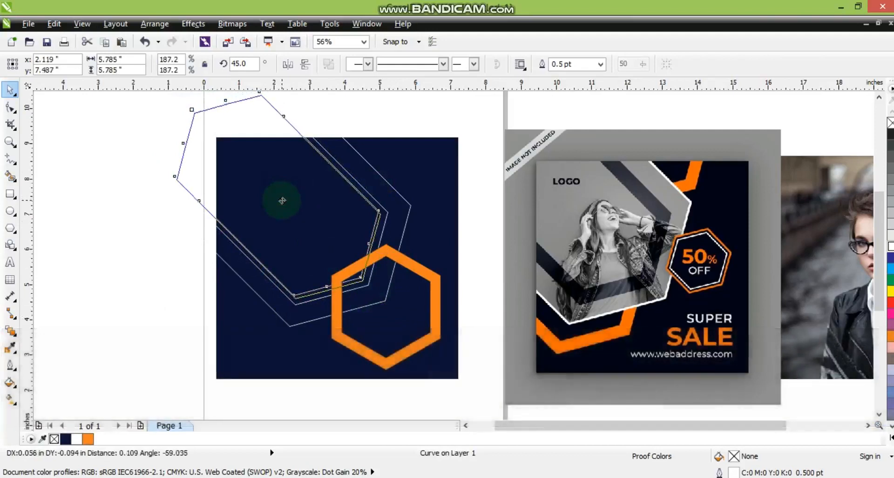
drag(384, 303, 373, 291)
drag(283, 198, 290, 204)
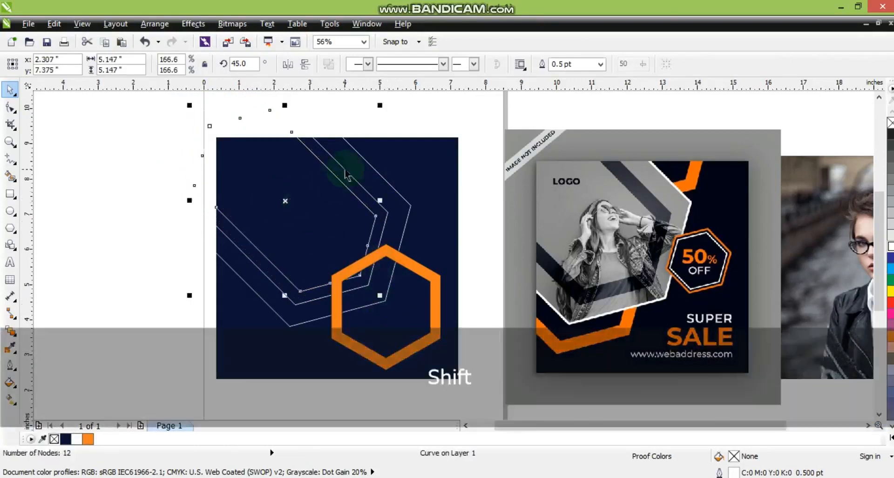
Step: Combine the two inner hexagon outlines into a single frame shape and fill it with 90% black
shift+click(346, 170)
click(328, 65)
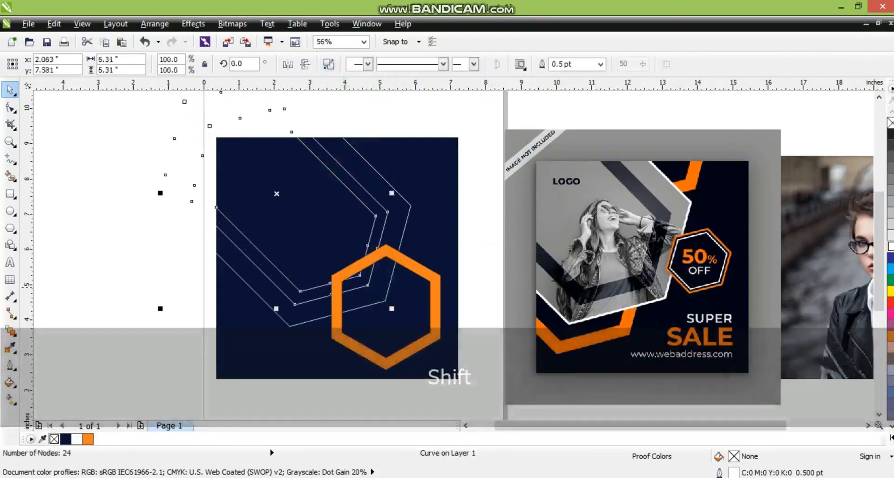
click(890, 146)
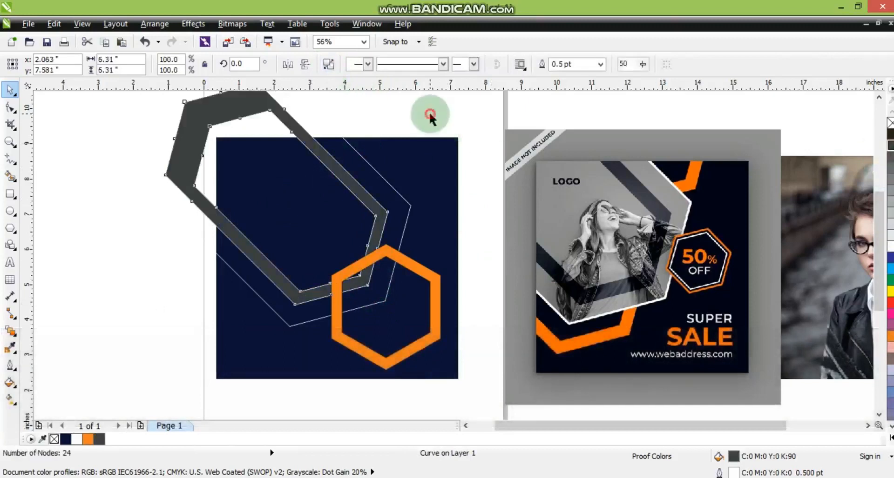
click(430, 114)
Step: Move the woman's photo over the banner, bring it in front of the navy square and scale it to about 6.18 in wide
drag(846, 258, 263, 215)
key(ctrl+Page_Up)
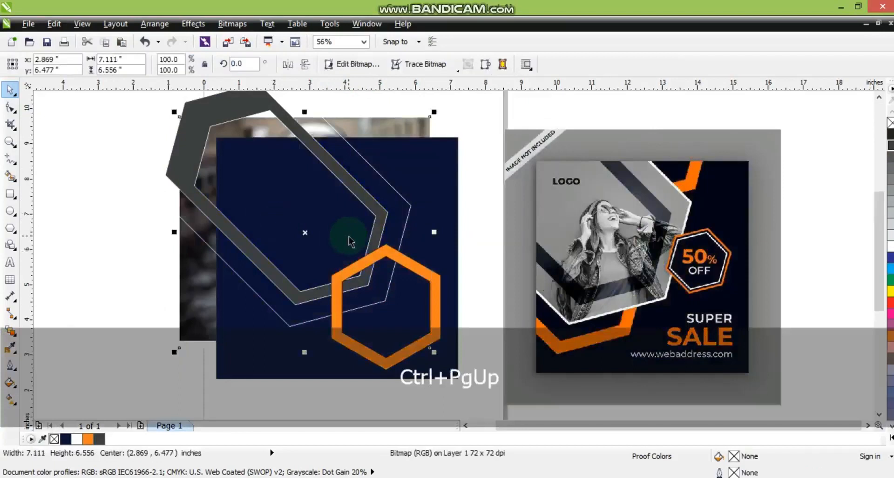
drag(434, 112, 425, 137)
key(shift)
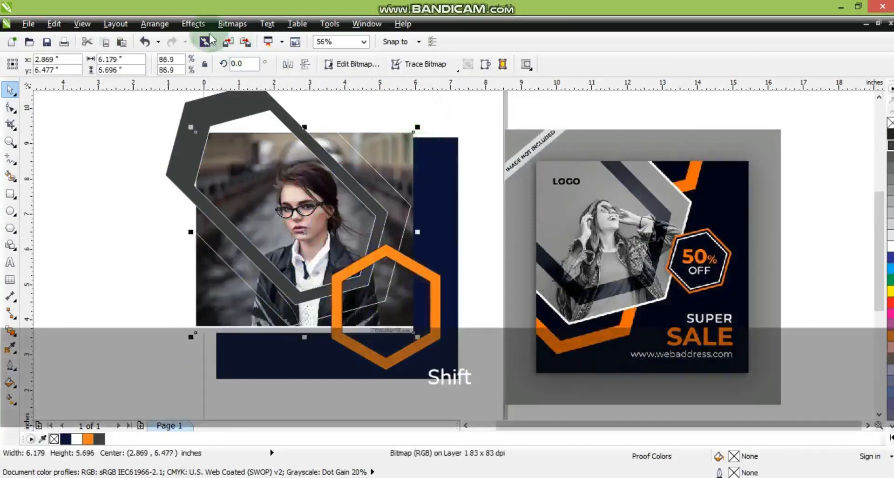
Step: Convert the photo to a grayscale bitmap at 300 dpi
click(233, 24)
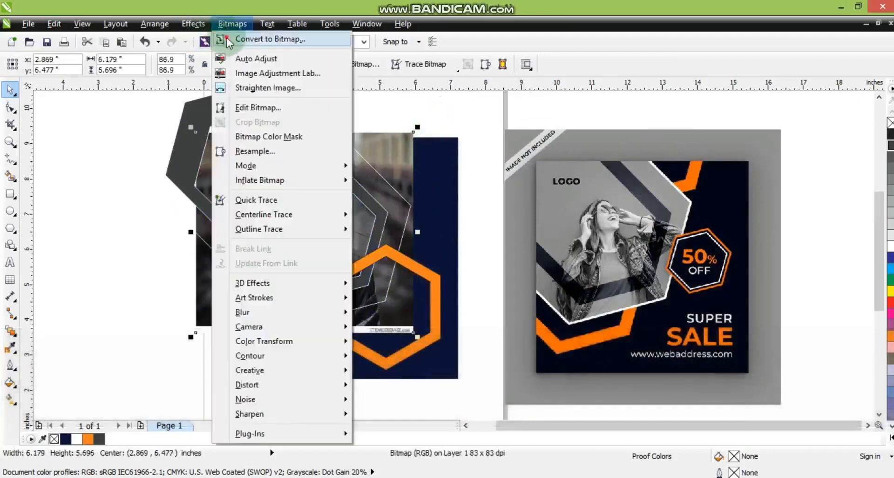
click(247, 39)
click(744, 176)
click(739, 205)
click(728, 295)
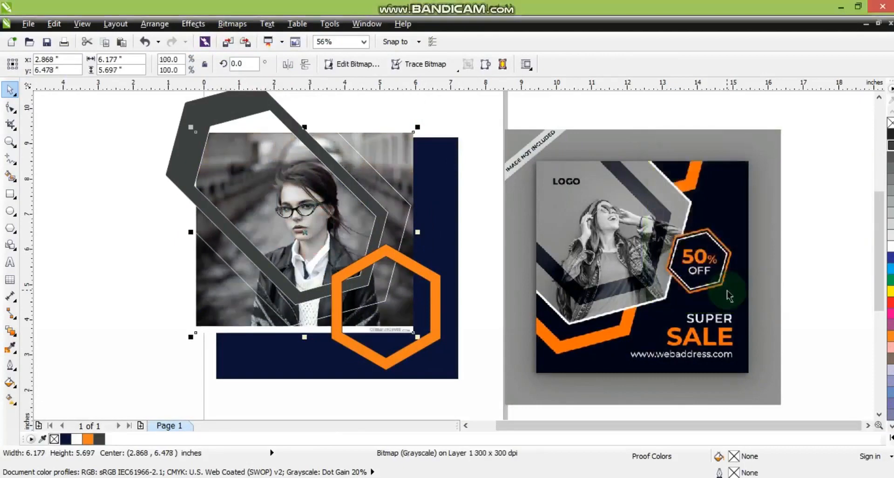
Step: PowerClip the grayscale photo inside the large outer hexagon
click(191, 23)
mouse_move(242, 209)
click(341, 214)
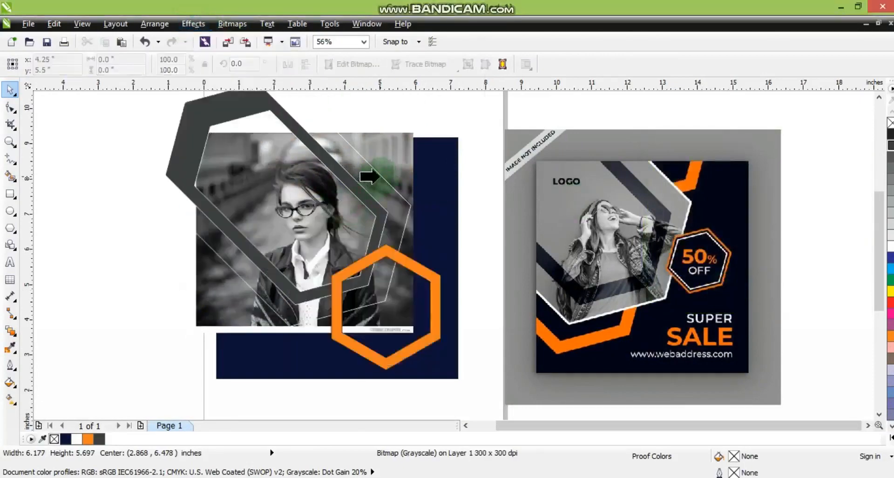
click(369, 176)
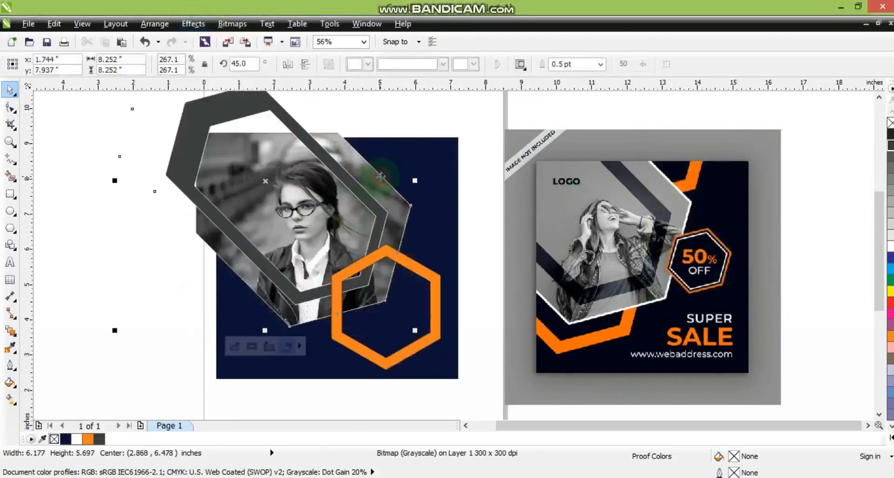
click(456, 107)
Step: Set the photo hexagon's white outline width to 4 pt
click(390, 199)
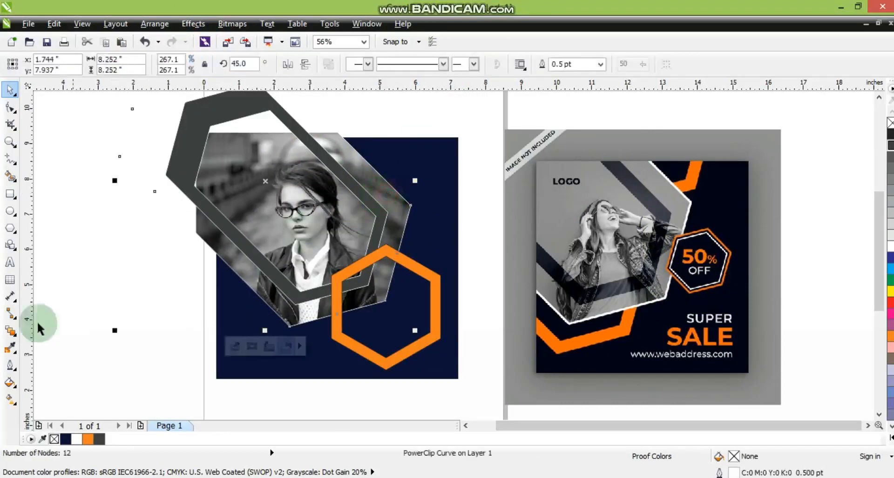
click(14, 357)
click(42, 319)
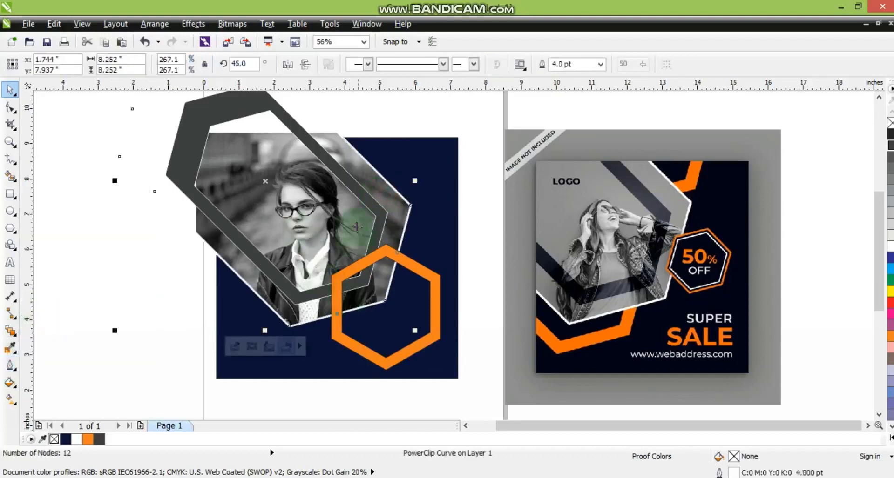
Step: Recolor the combined hexagon frame with the banner's navy and remove its outline
double_click(369, 200)
click(65, 439)
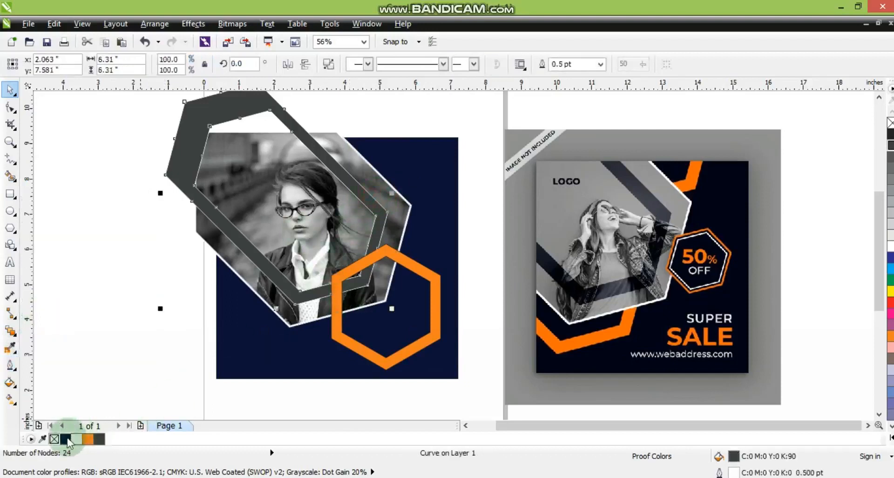
right_click(889, 125)
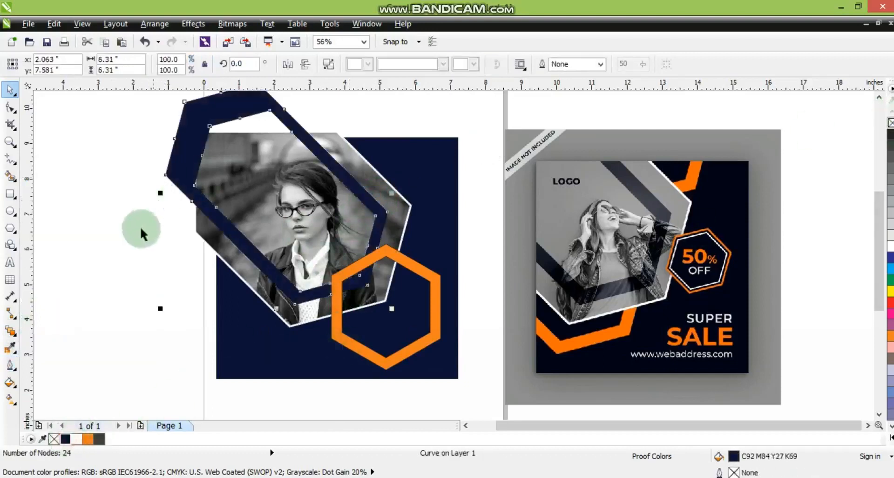
Step: Apply a uniform transparency of 20 to the navy hexagon frame
click(15, 345)
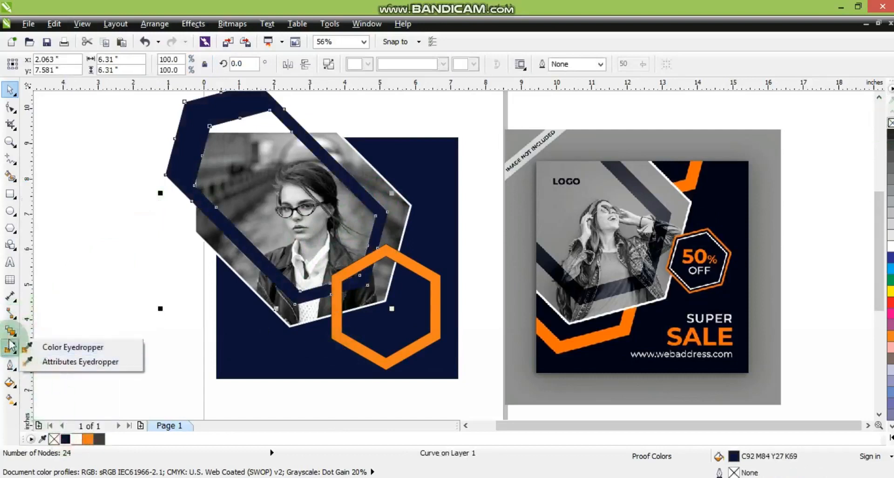
click(14, 336)
click(49, 413)
click(63, 67)
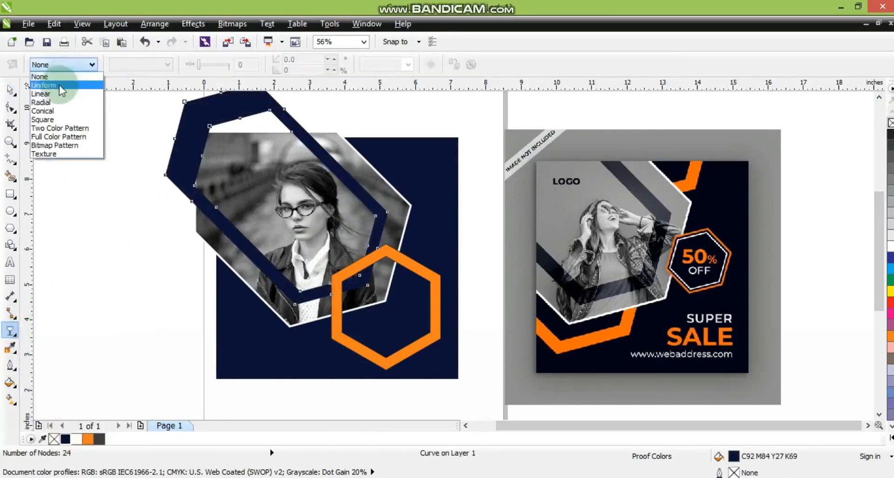
click(60, 83)
click(208, 68)
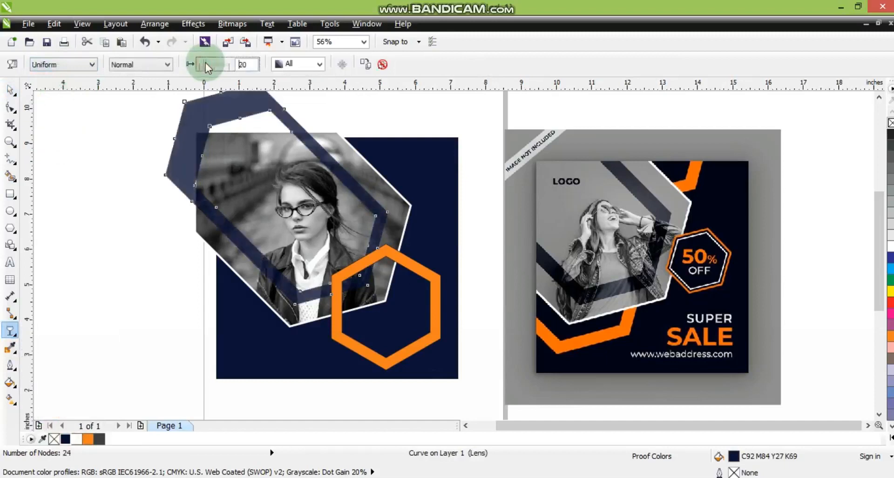
click(10, 89)
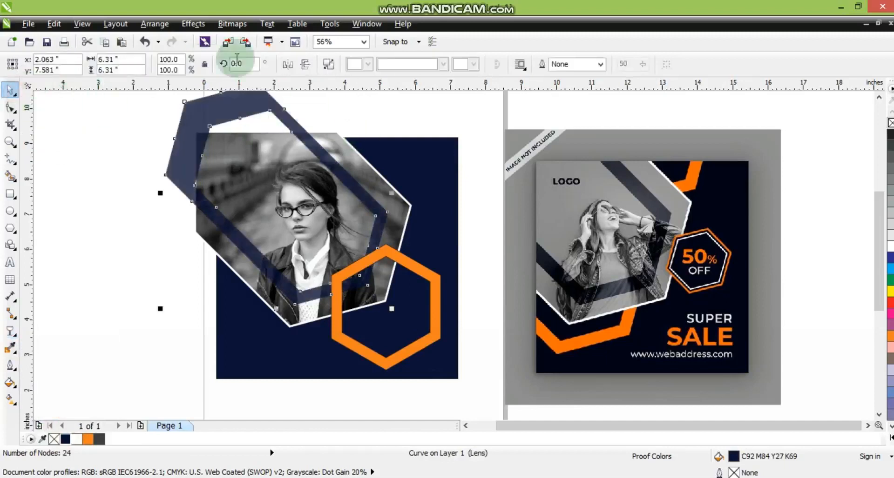
Step: Reshape the navy frame by moving its upper-left nodes outward, beyond the photo's corner
click(9, 110)
drag(233, 163, 190, 144)
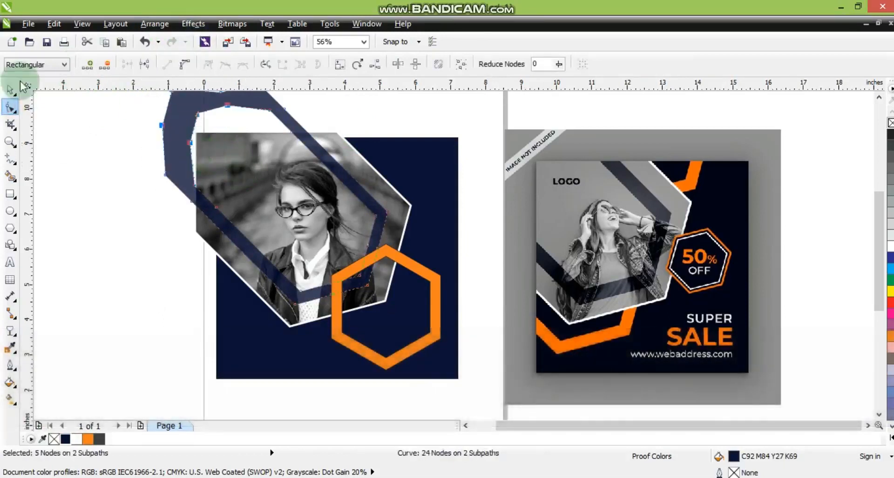
click(10, 88)
Step: PowerClip the transparent navy frame inside the photo hexagon
click(194, 24)
mouse_move(271, 218)
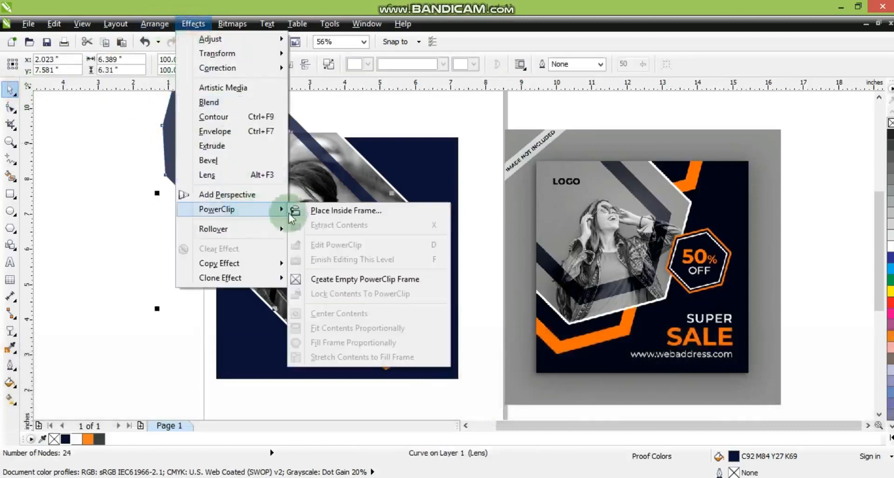
click(346, 210)
click(367, 181)
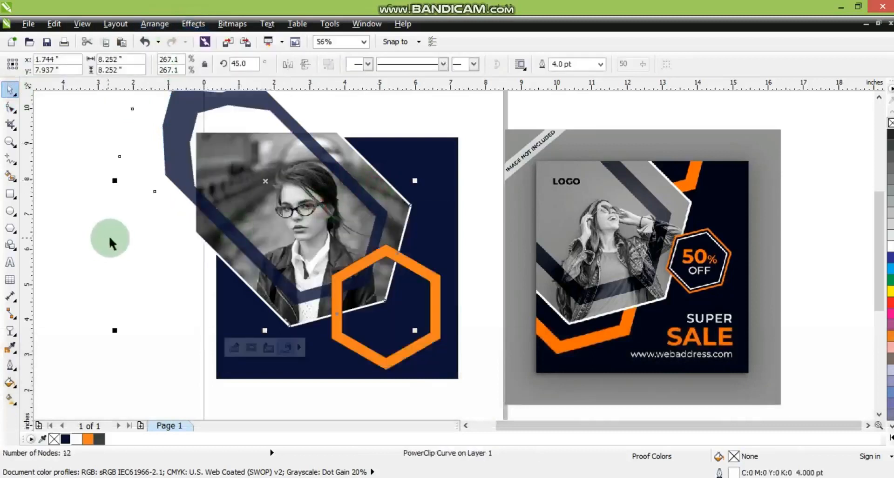
click(124, 237)
key(ctrl+z)
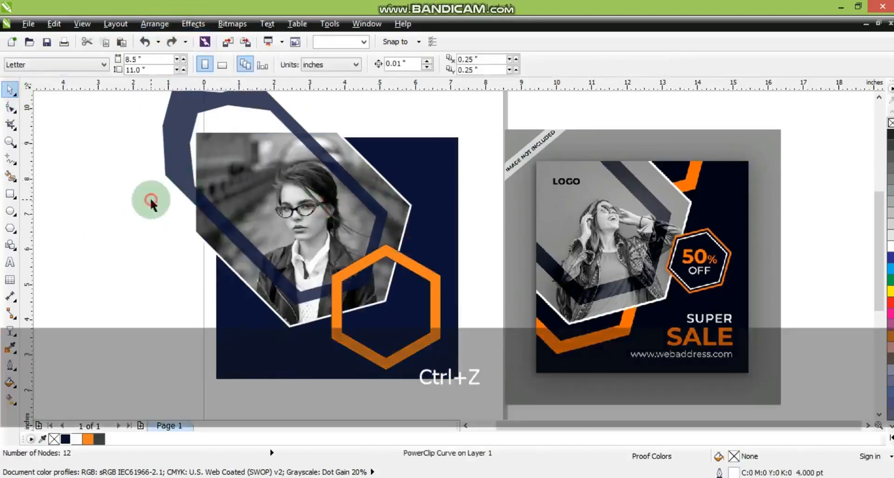
drag(342, 152, 355, 148)
key(ctrl+z)
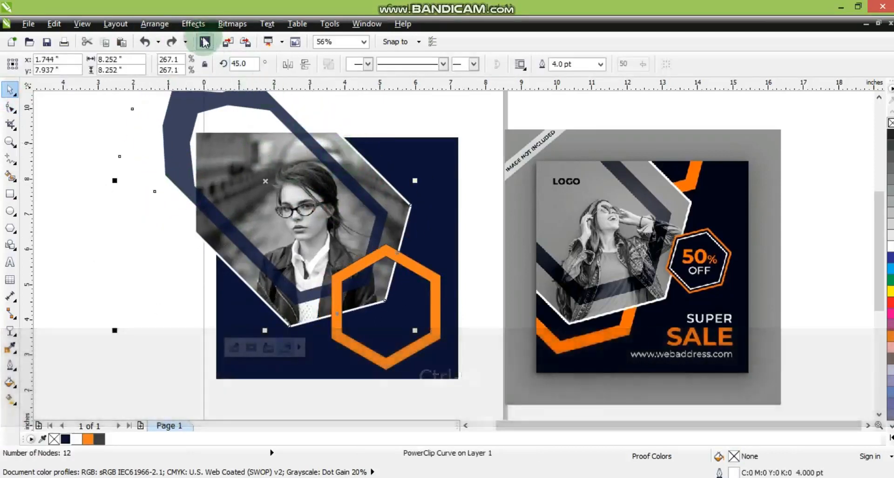
Step: PowerClip the photo hexagon inside the navy square
click(193, 24)
click(297, 212)
click(421, 173)
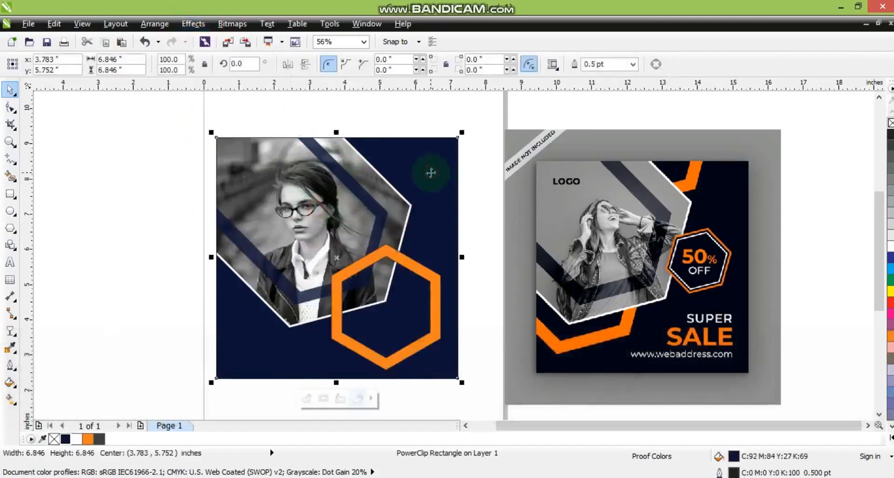
click(360, 117)
Step: Rotate the orange hexagon ring 45° at the square's upper edge, and place a copy enlarged to about 4.45 in over its lower-left area
click(427, 284)
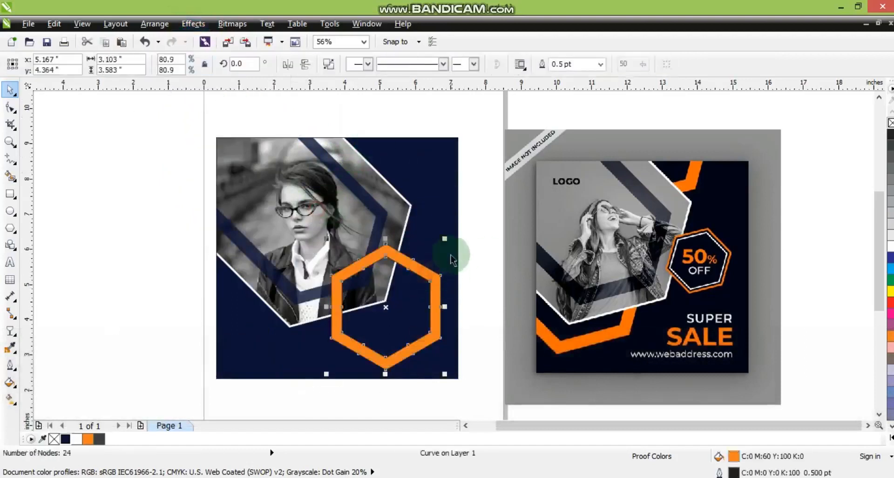
drag(424, 272, 419, 139)
click(419, 140)
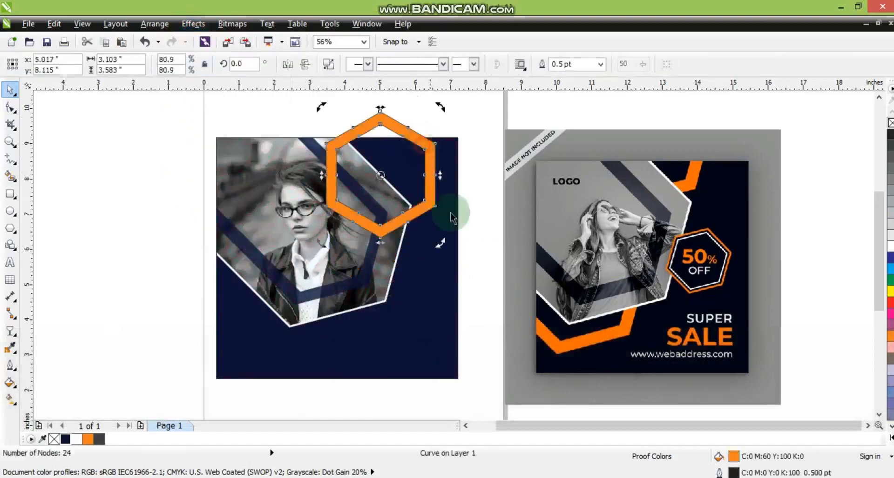
drag(440, 242, 296, 305)
right_click(296, 305)
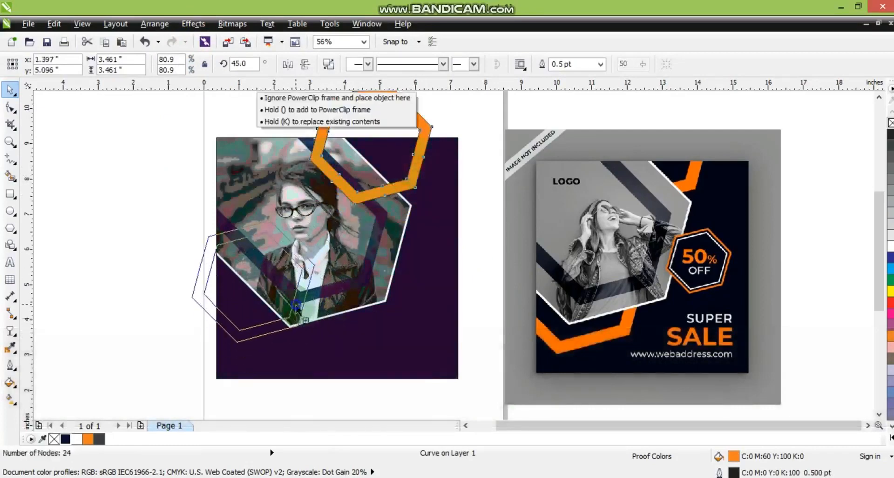
drag(321, 349, 331, 330)
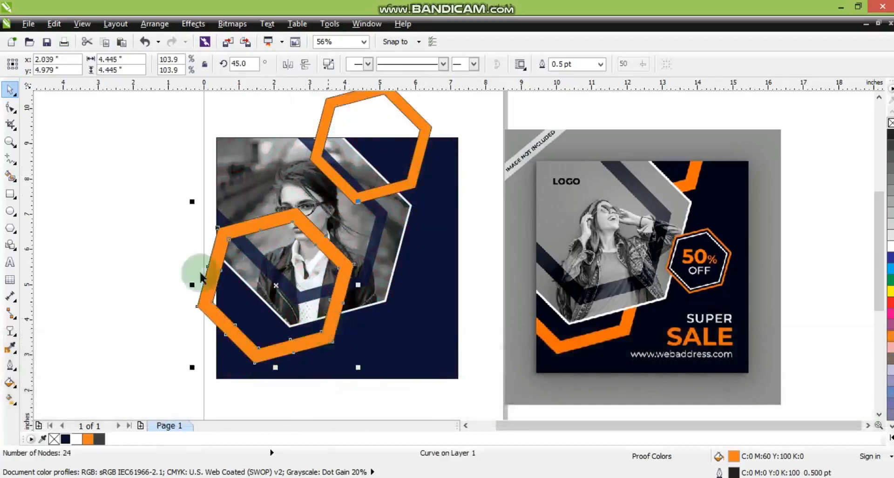
Step: Convert the larger orange ring to curves and move its upper-left nodes outward, past the square's edge
click(10, 108)
key(ctrl+q)
drag(237, 286, 209, 258)
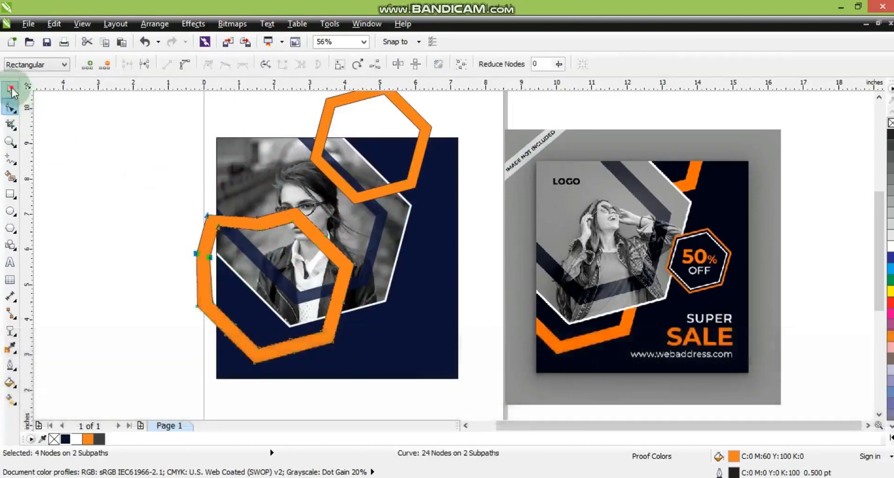
click(11, 89)
Step: Place both orange rings inside the navy square's PowerClip and send them behind the photo hexagon
shift+click(401, 188)
double_click(426, 219)
click(411, 227)
click(415, 183)
shift+click(327, 251)
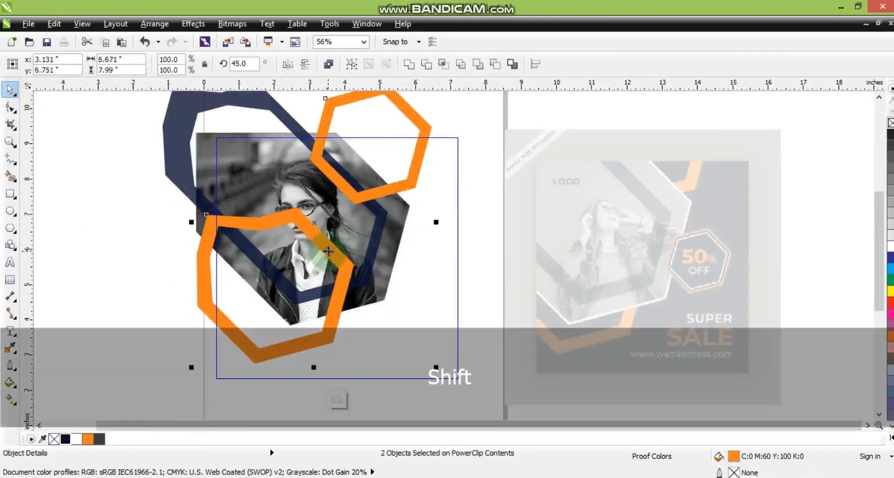
key(shift+Page_Down)
click(156, 249)
click(168, 276)
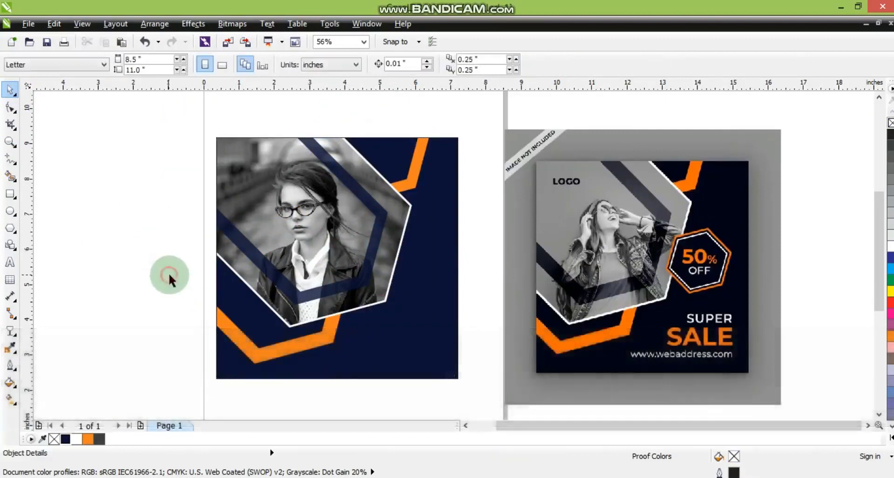
Step: Draw a six-sided polygon about 2.45 by 2.83 in over the photo
click(10, 141)
drag(187, 114, 751, 387)
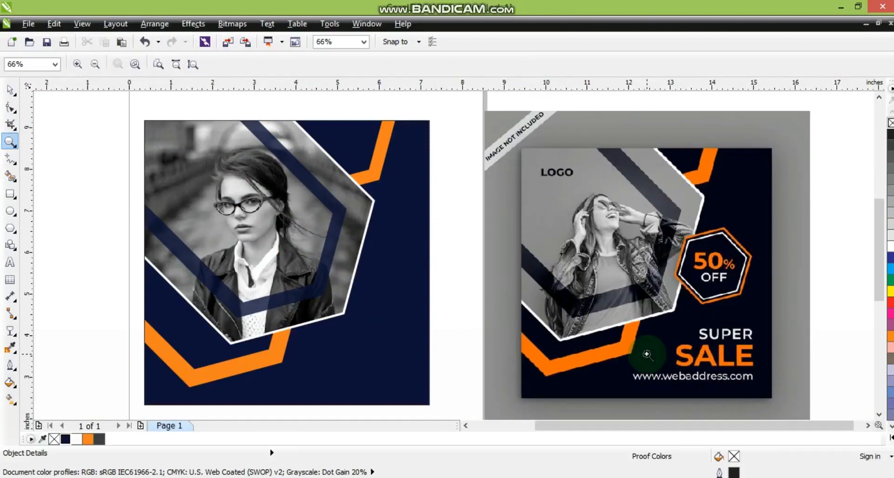
click(10, 227)
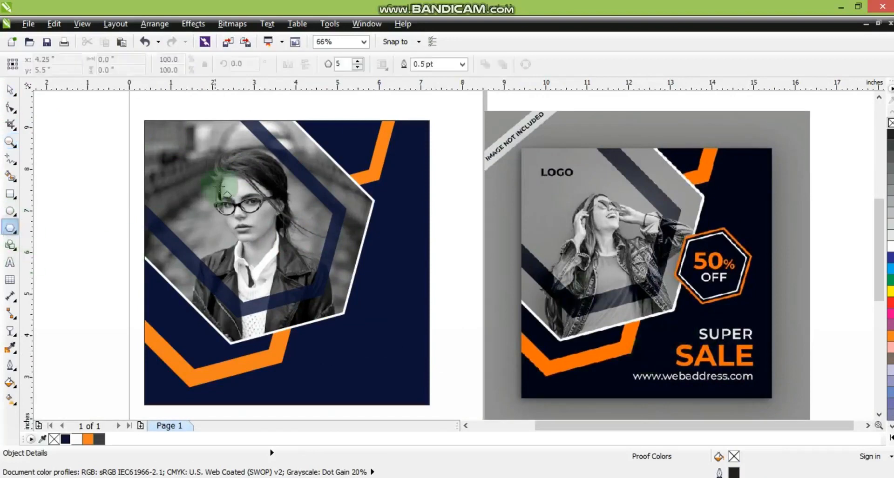
drag(224, 182, 334, 309)
click(358, 61)
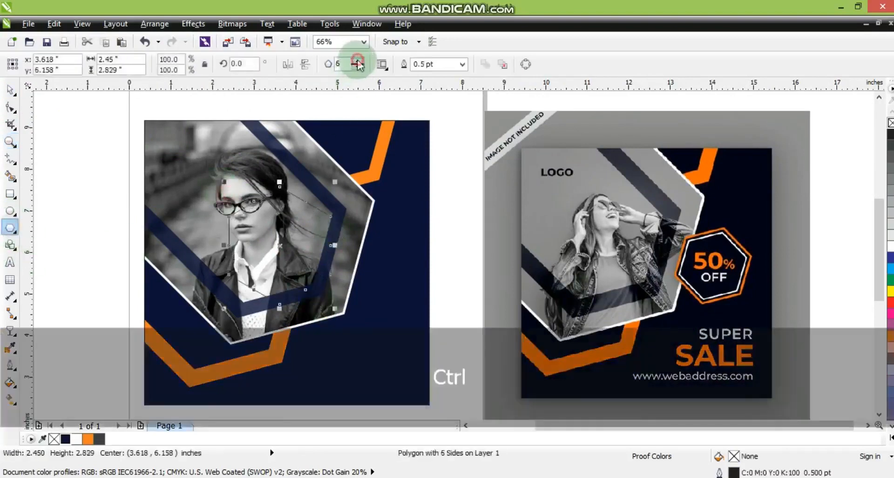
Step: Fill the new hexagon orange and place it over the photo's lower-right edge, rotated to 342.4°
click(10, 89)
drag(87, 440, 357, 267)
mouse_move(417, 201)
mouse_down()
mouse_move(420, 234)
mouse_move(426, 202)
mouse_move(423, 212)
mouse_up()
Step: Nest smaller copies about 2.28 and 2.07 in wide inside the orange hexagon and fill the innermost with navy
click(393, 266)
key(ctrl+r)
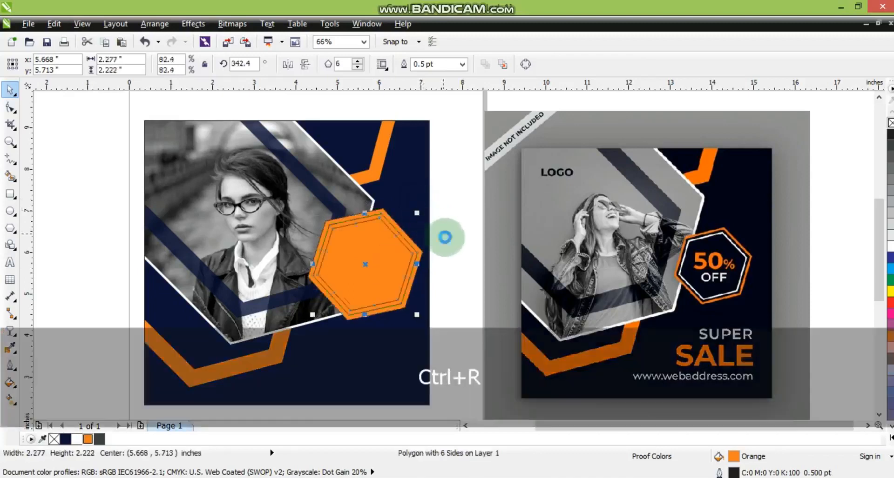
click(65, 439)
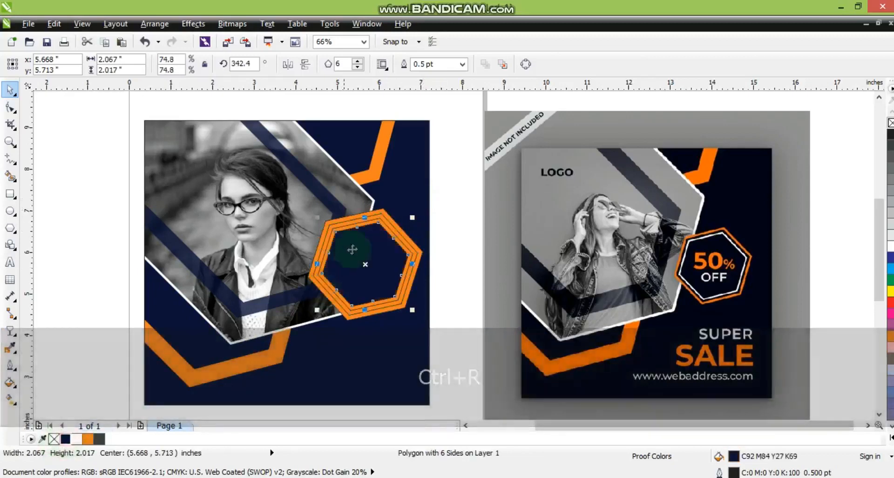
Step: Fill the badge's 2.28 in wide hexagon white and the 2.51 in wide one navy to form alternating rings
click(376, 226)
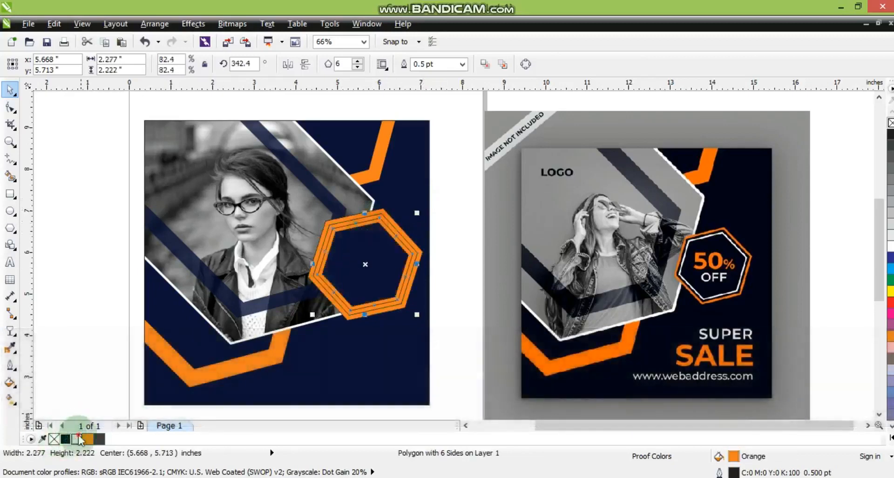
click(76, 439)
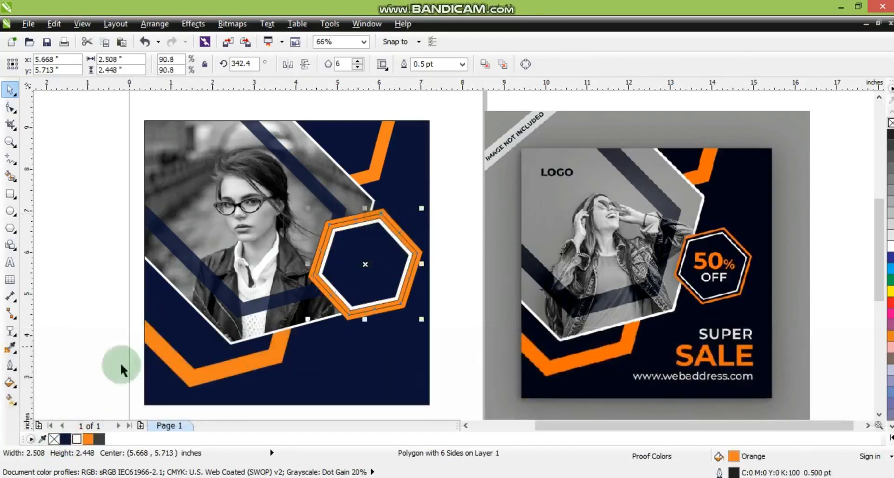
click(65, 439)
click(100, 200)
Step: Remove the outlines from all four badge hexagons, then shrink the badge and reposition it over the photo's lower-right edge
drag(272, 276, 448, 343)
right_click(888, 123)
drag(426, 202, 413, 216)
drag(369, 279, 377, 269)
click(99, 275)
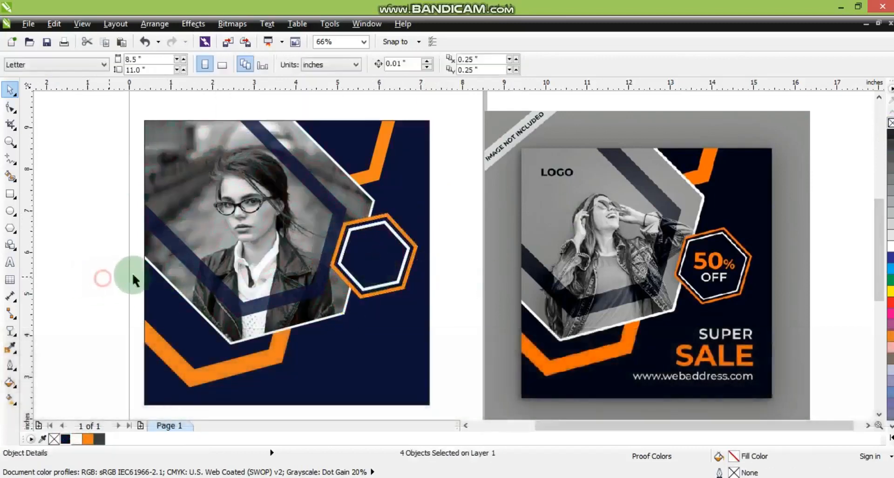
click(10, 262)
click(75, 269)
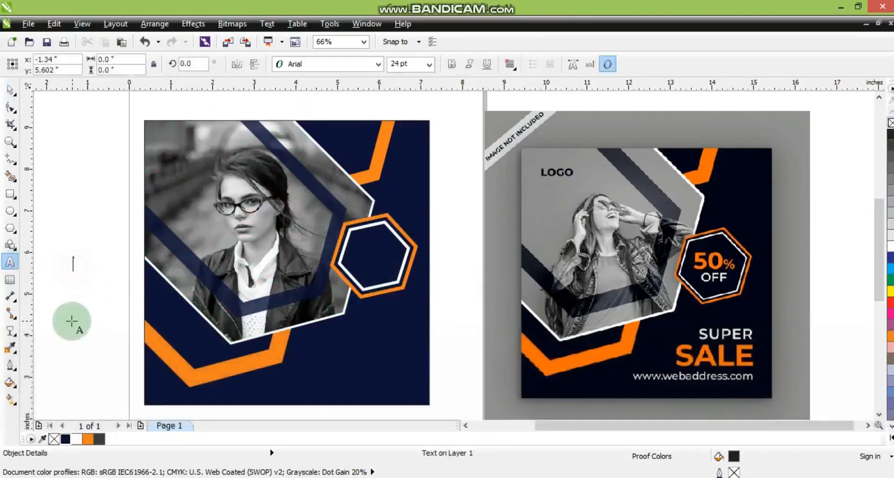
key(Caps_Lock)
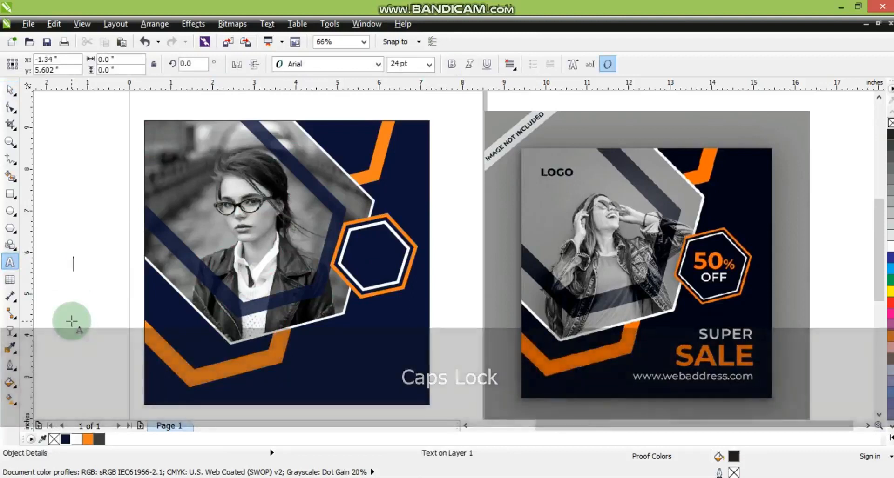
text(50)
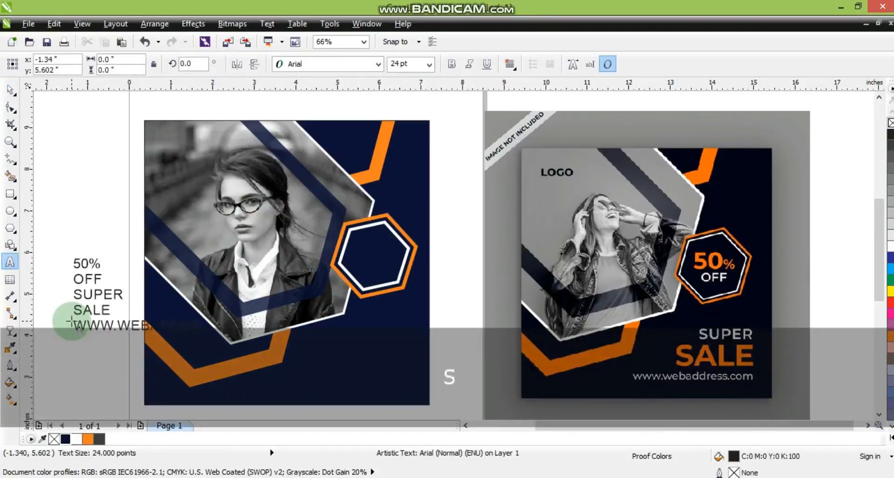
Step: Make the text block bold and break it apart into separate lines
click(9, 88)
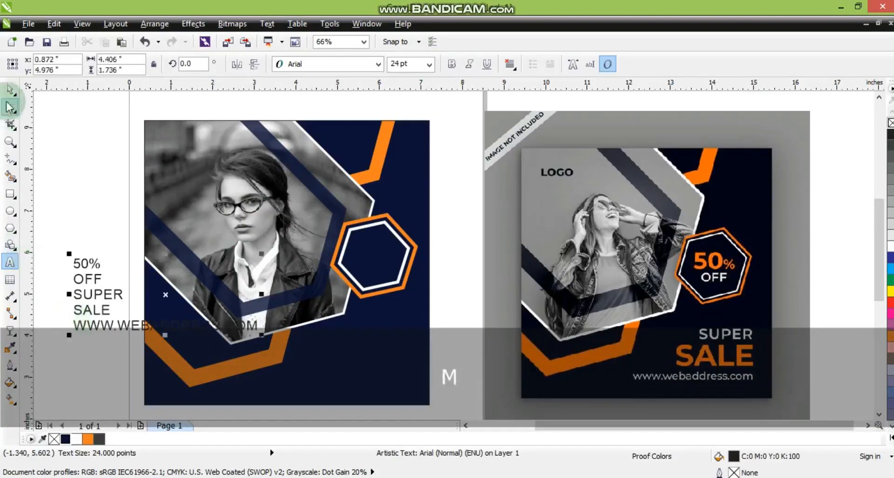
click(451, 64)
key(ctrl+k)
Step: Centre-align the 50% and OFF lines, place them inside the badge's inner hexagon and fill them white
shift+click(102, 279)
key(c)
drag(101, 279, 377, 259)
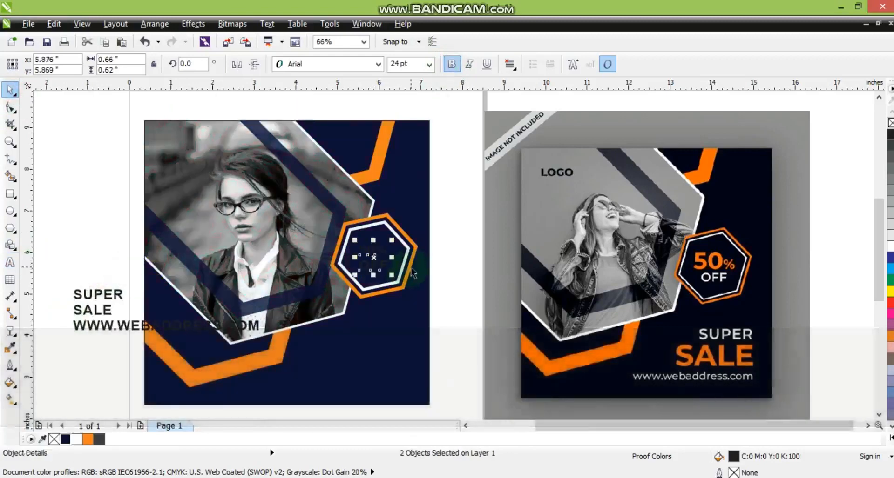
key(Escape)
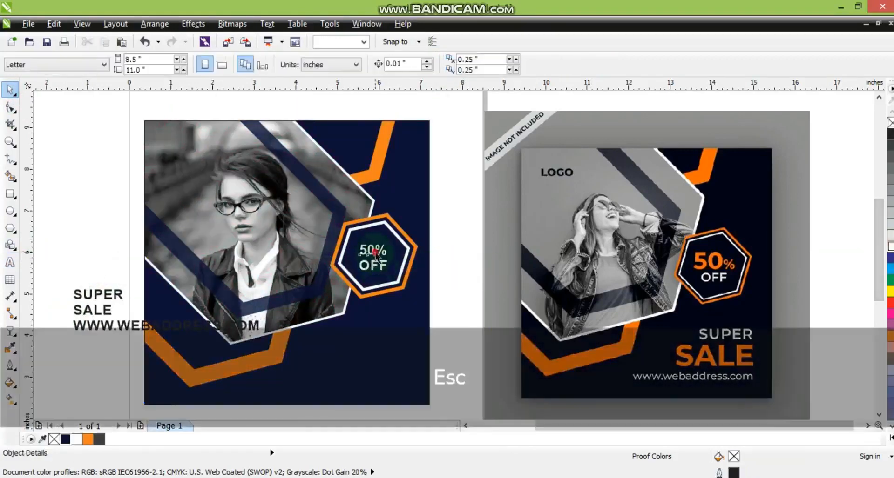
Step: Enlarge 50% to about 1.08 in wide, fill it orange, and lower OFF about 0.06 in, centred beneath it
click(375, 251)
drag(393, 261, 400, 268)
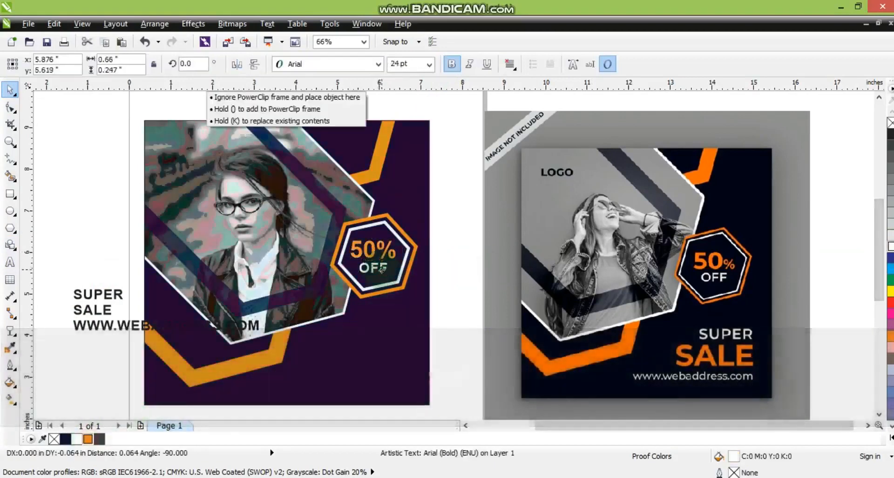
shift+click(381, 267)
key(c)
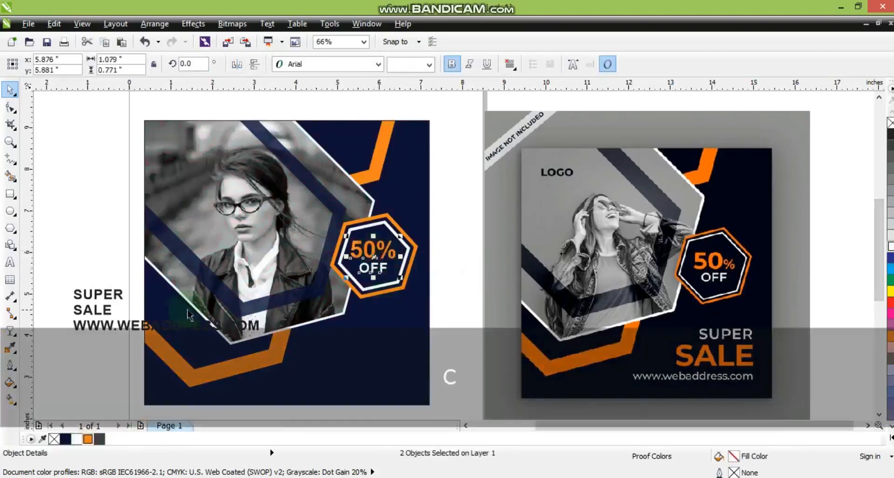
Step: Place SUPER and an enlarged SALE of about 62 pt right-aligned below the badge, with SUPER white and SALE orange
click(100, 310)
drag(117, 300, 312, 368)
shift+click(142, 303)
key(r)
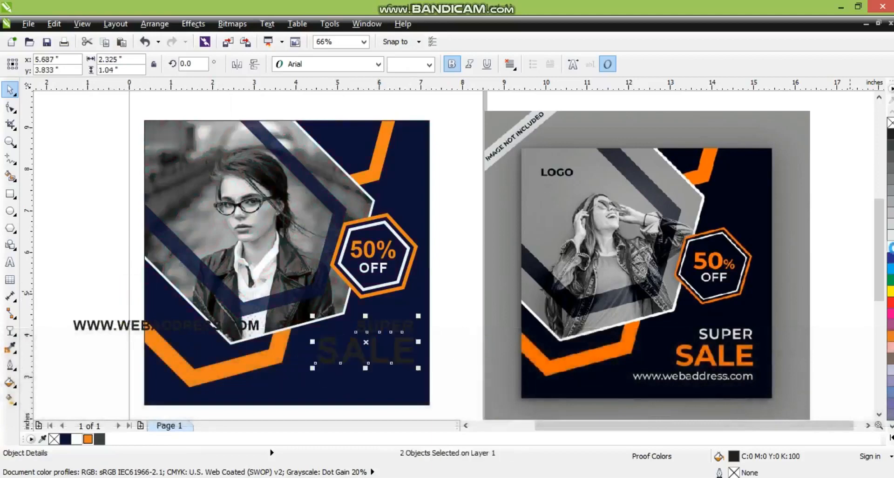
key(Escape)
click(317, 362)
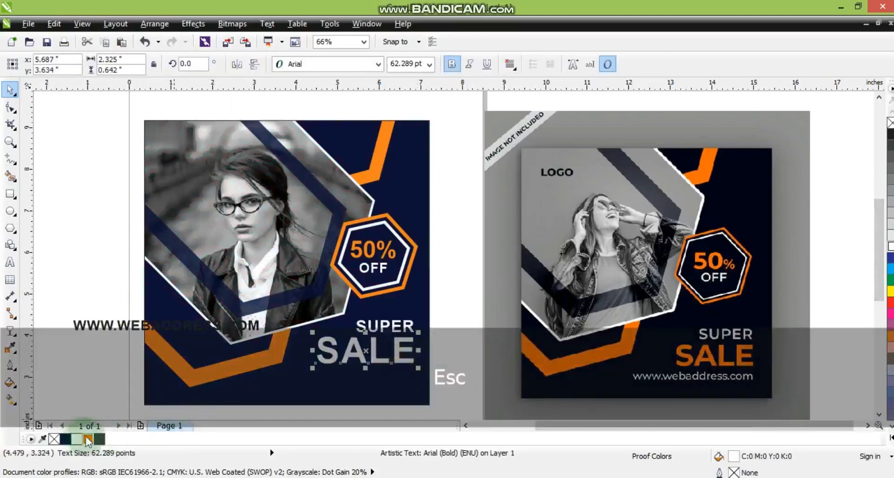
Step: Change the web address to lowercase and place it under SALE in white at about 20.4 pt
click(117, 326)
click(266, 24)
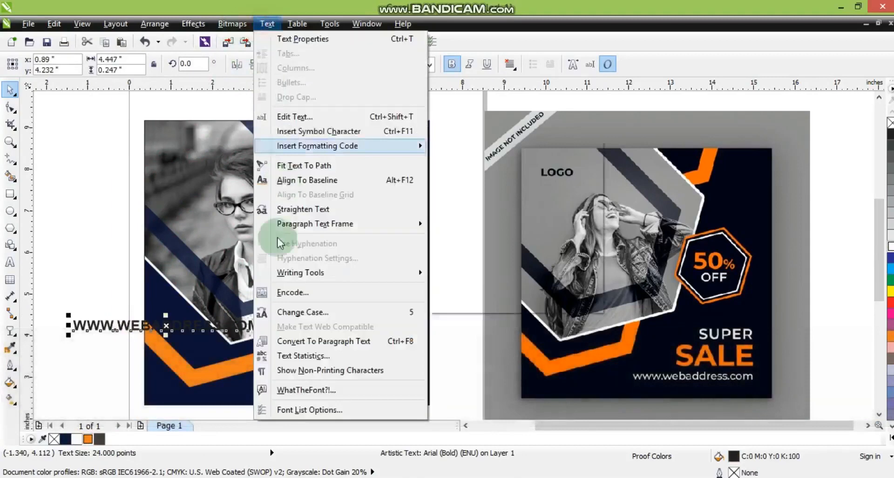
click(282, 314)
click(376, 221)
click(396, 287)
drag(189, 325, 381, 379)
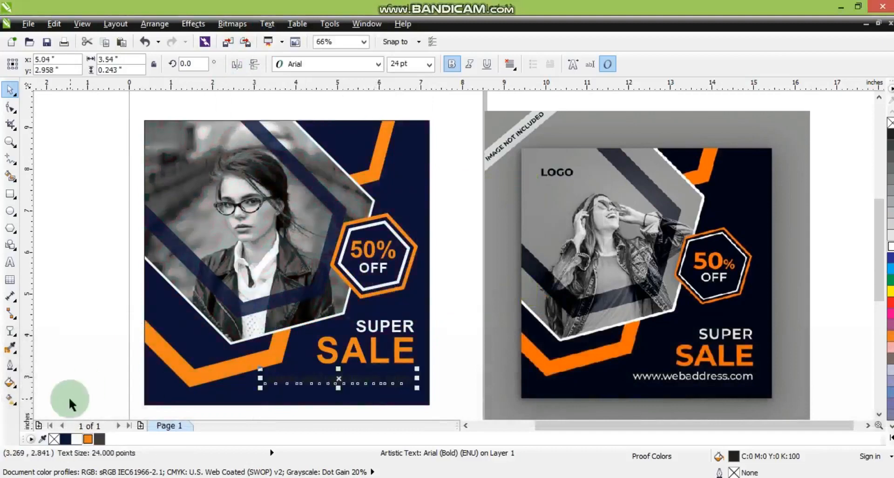
click(77, 440)
drag(260, 369, 263, 370)
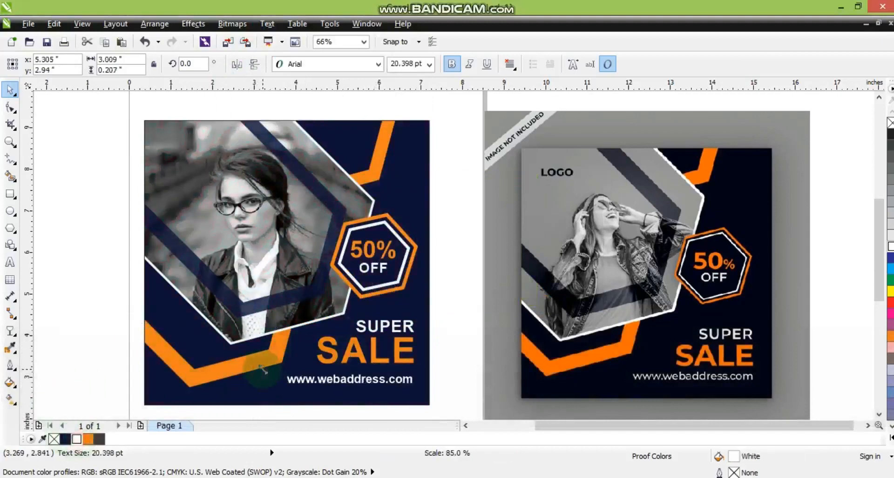
Step: Examine the finished banner beside the reference in a full-screen preview
click(107, 274)
drag(108, 196, 443, 371)
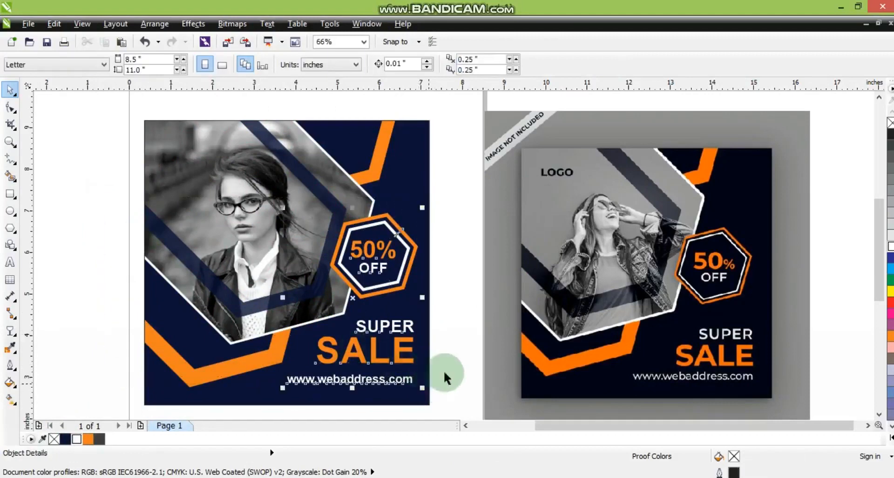
key(F3)
drag(532, 384, 283, 387)
key(shift+F2)
key(Escape)
key(F9)
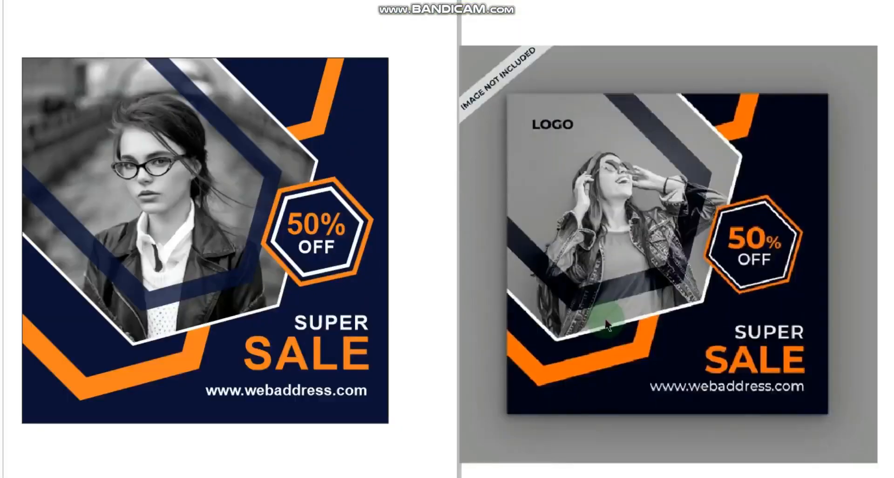
key(F9)
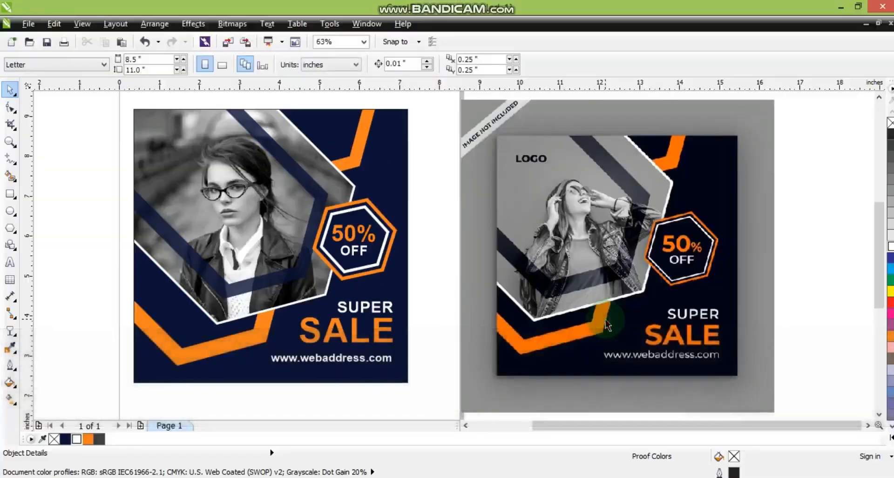